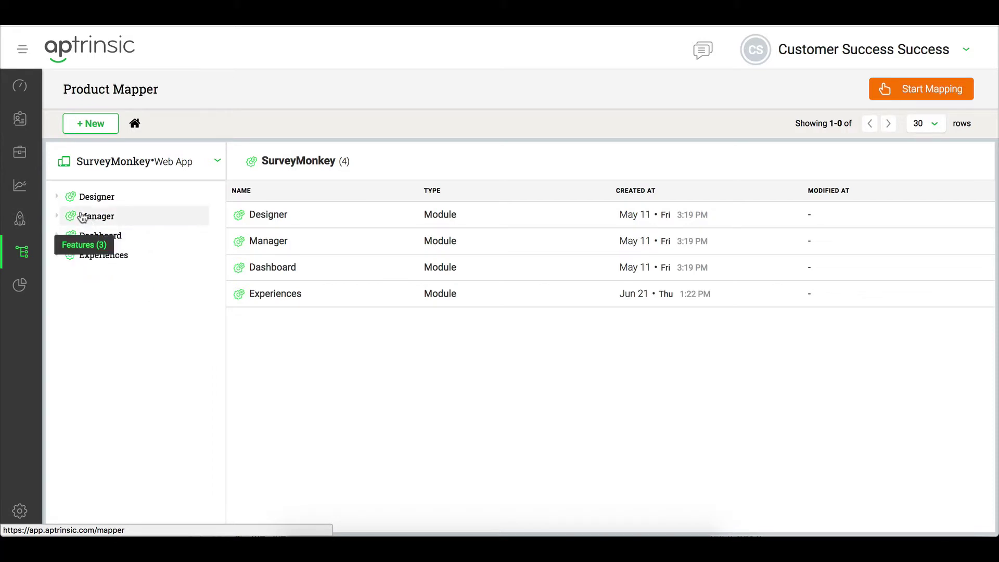
Step: Examine the SurveyMonkey feature tree, checking the contents of the Designer, Pipeline, Dashboard, Experiences and Admin modules
left_click(57, 197)
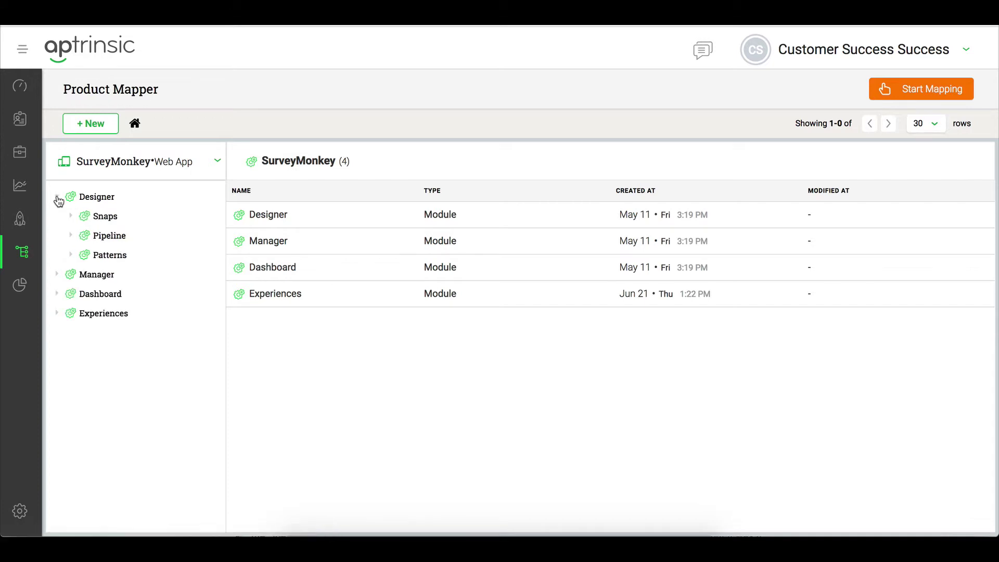
left_click(70, 235)
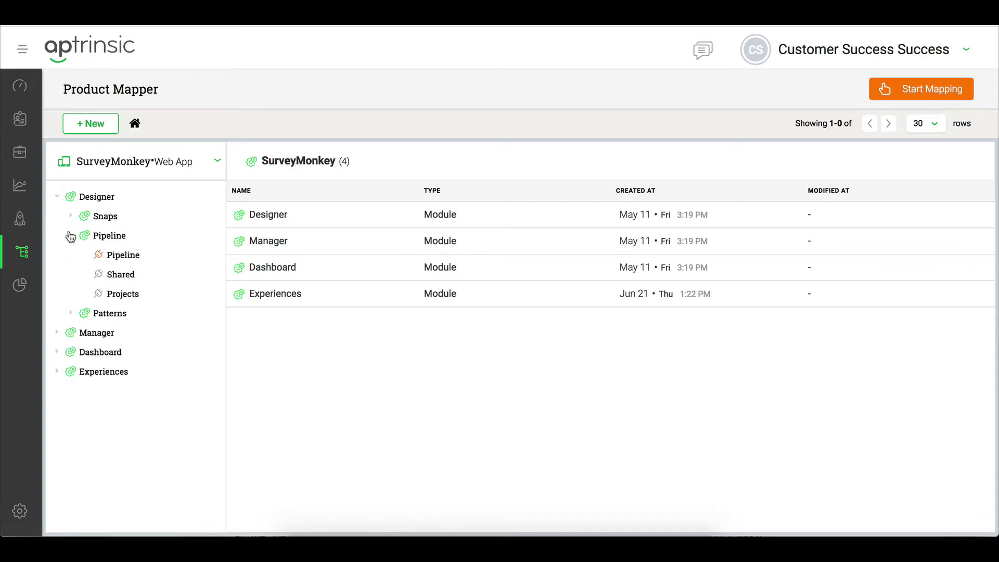
left_click(71, 236)
left_click(57, 198)
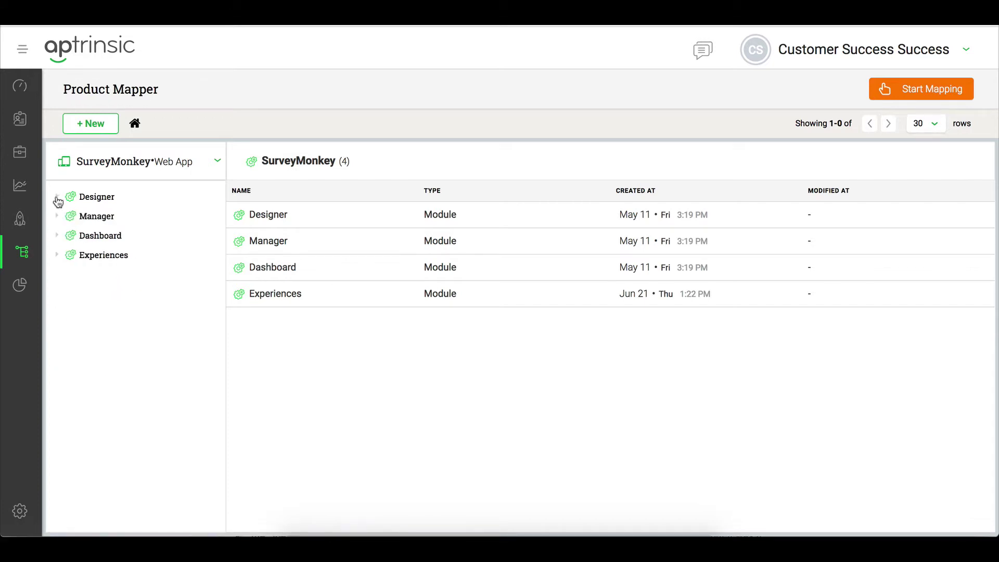
left_click(56, 236)
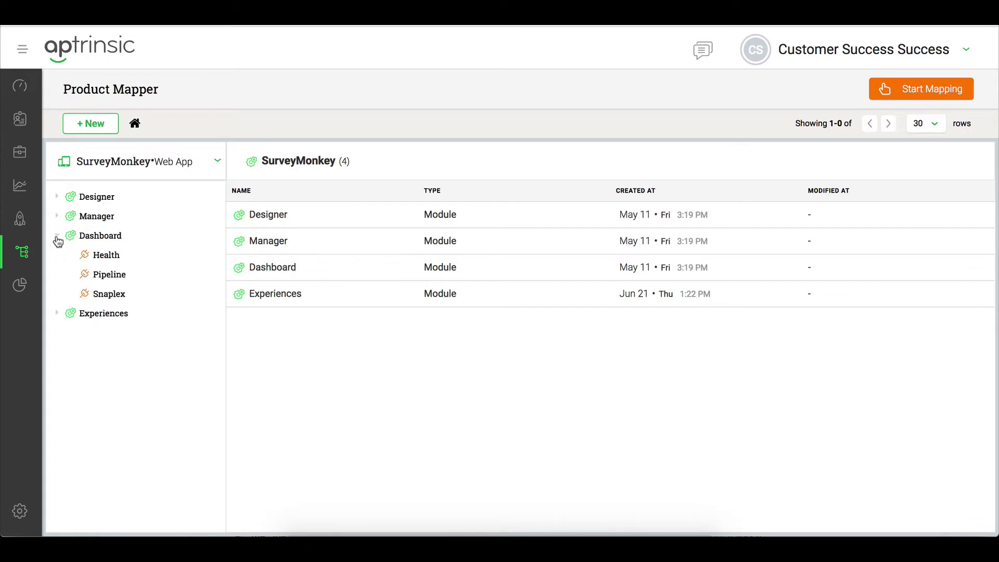
left_click(57, 237)
left_click(59, 256)
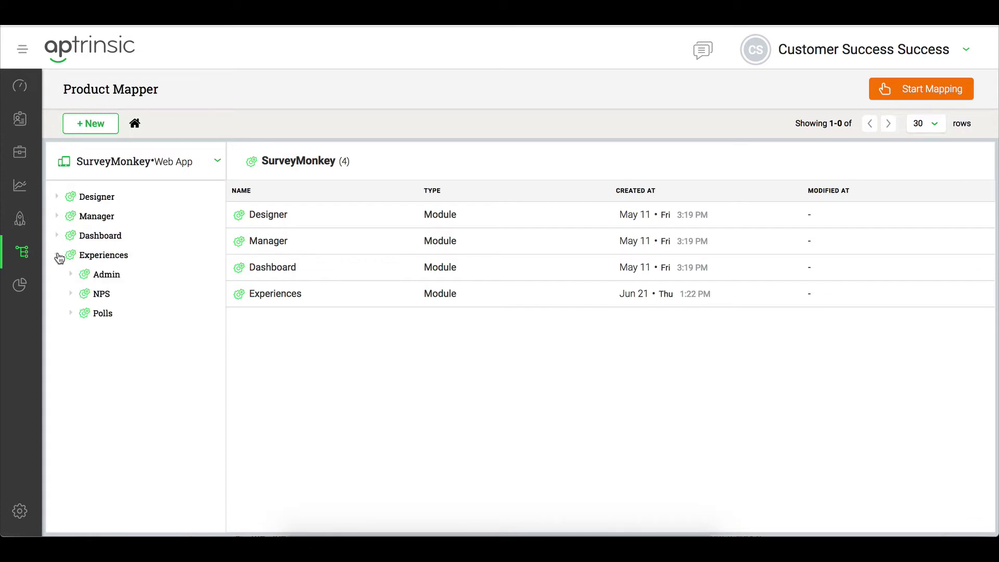
left_click(70, 277)
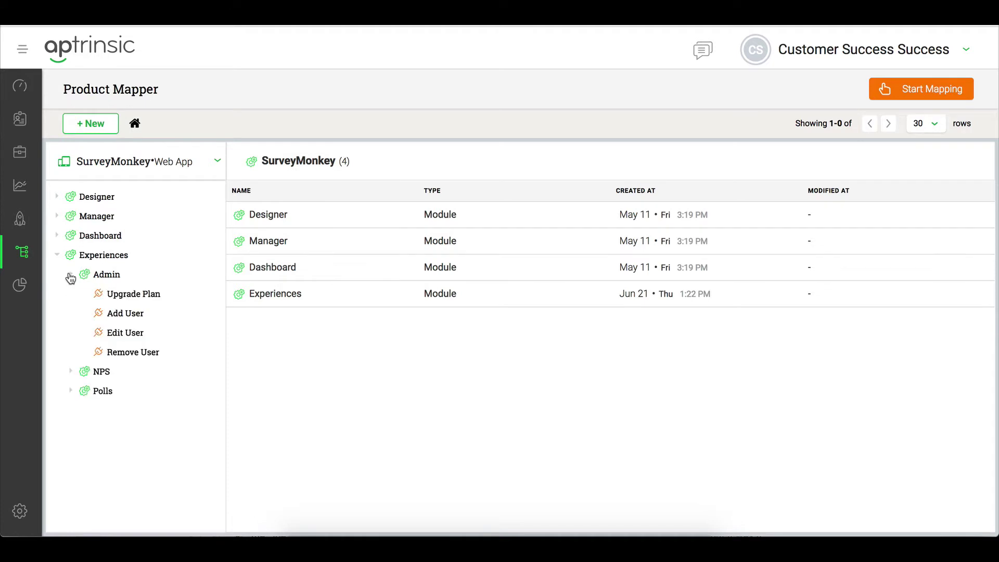
left_click(71, 277)
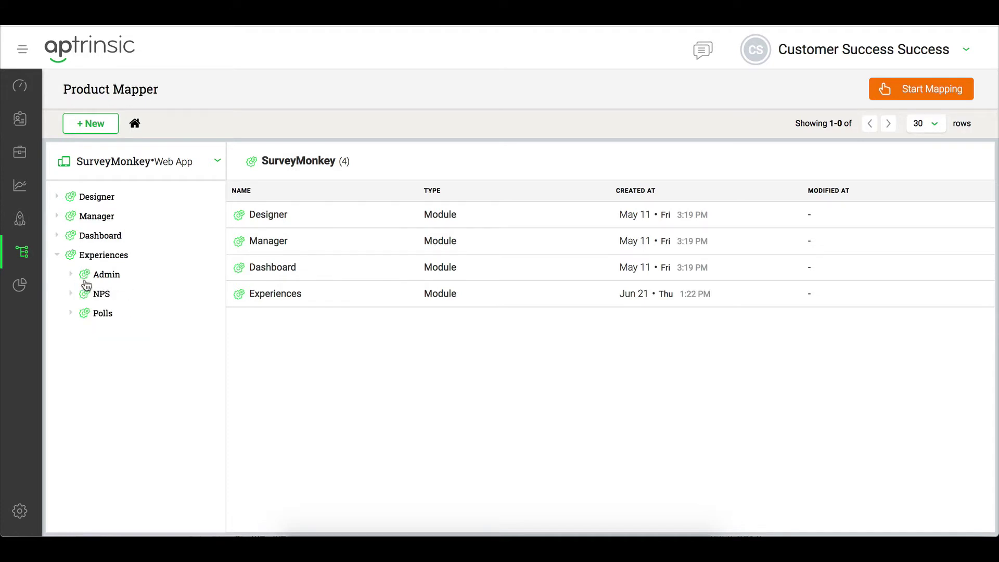
Step: Add a submodule named Survey under the Experiences module
right_click(110, 255)
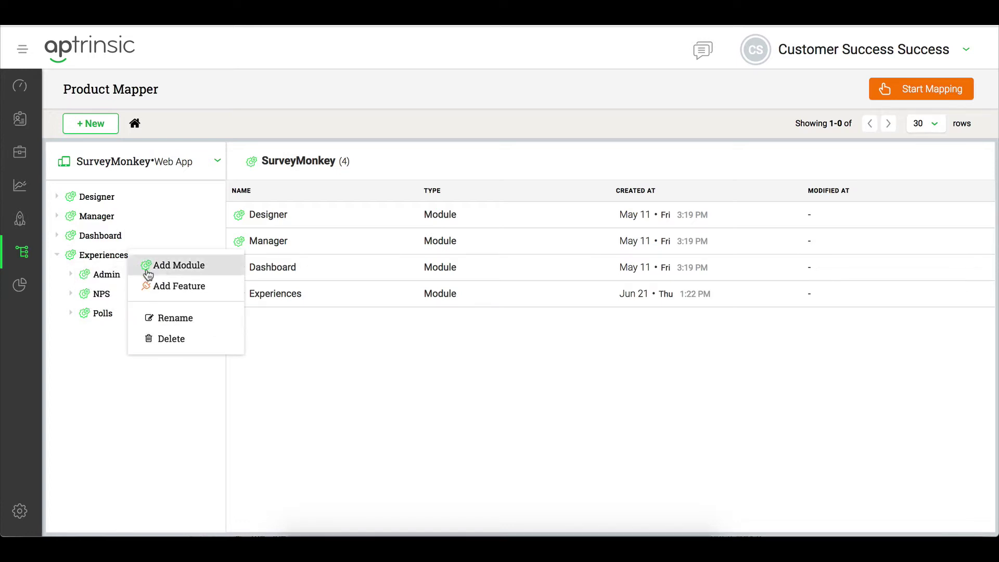
left_click(195, 266)
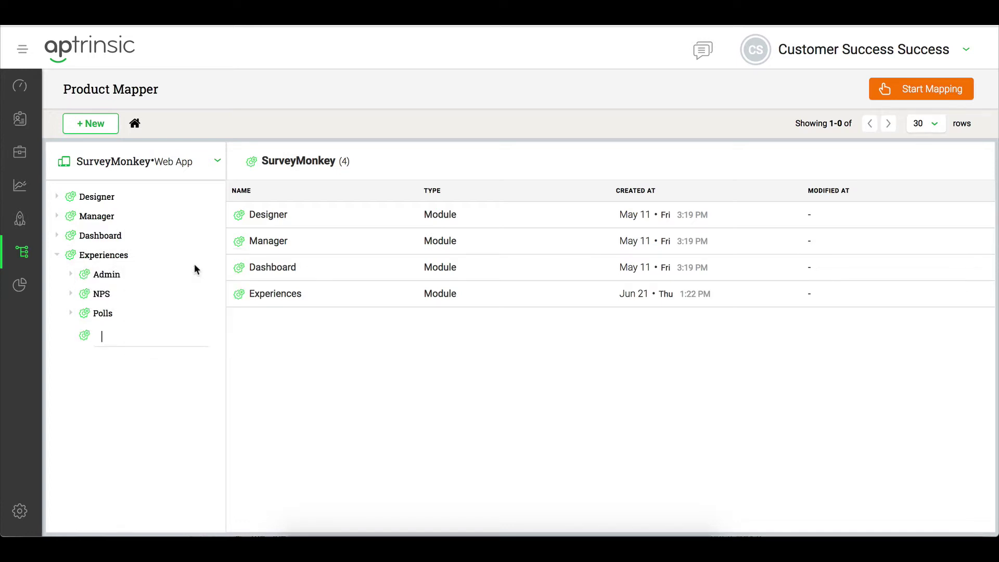
type("Survey")
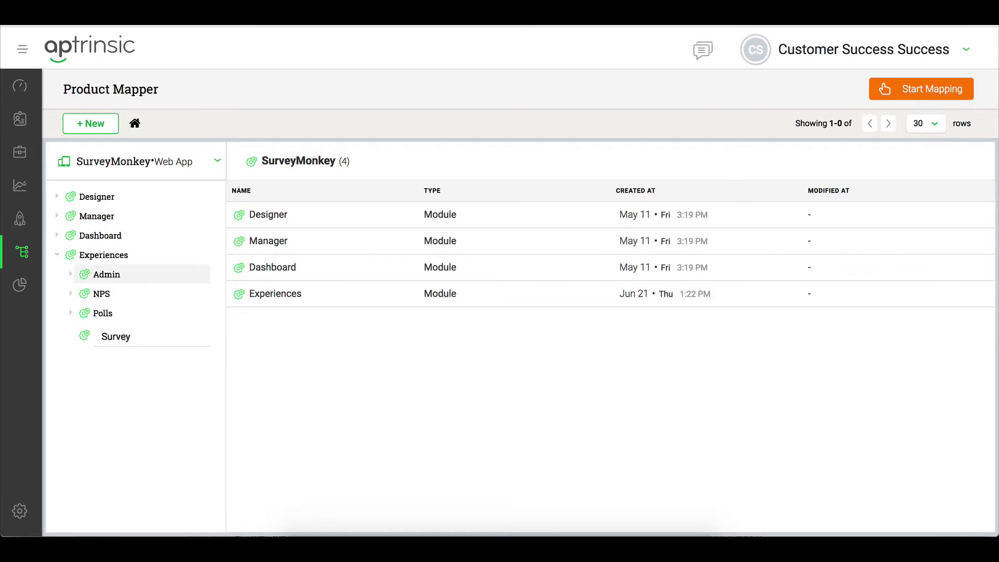
key("Return")
Step: Add a feature named Create to the Survey module under Experiences
left_click(112, 337)
right_click(114, 338)
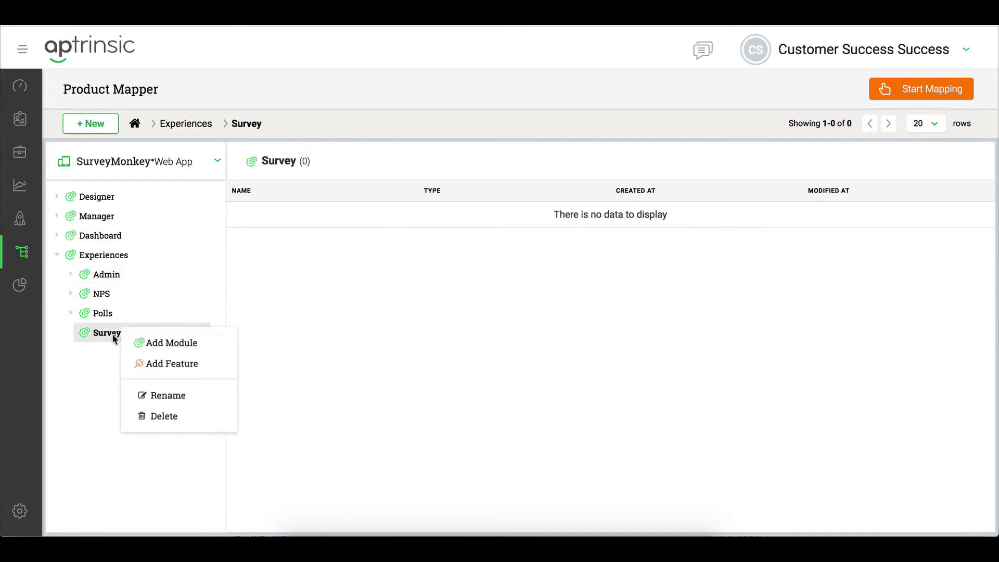
left_click(151, 360)
type("Create")
key("Return")
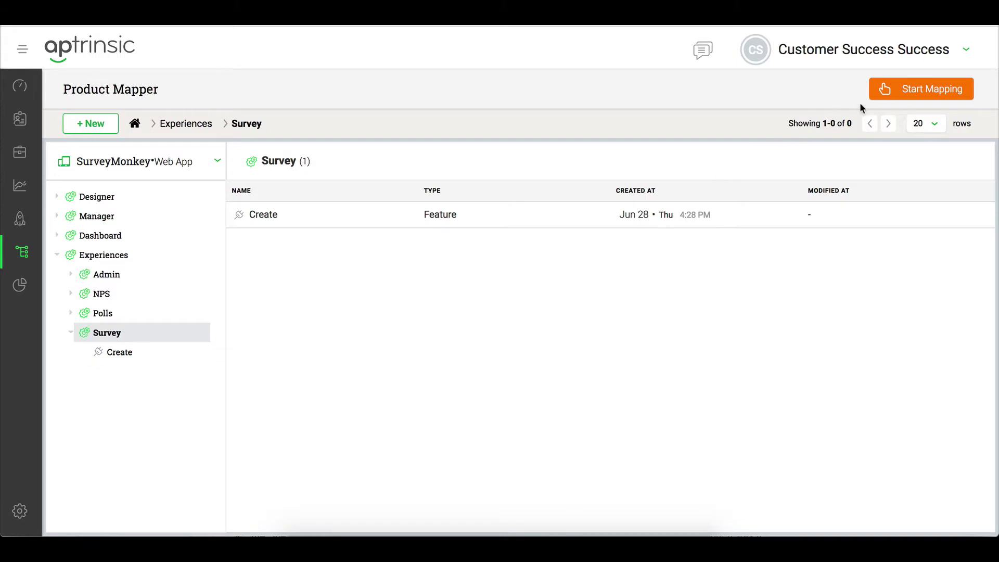
left_click(898, 93)
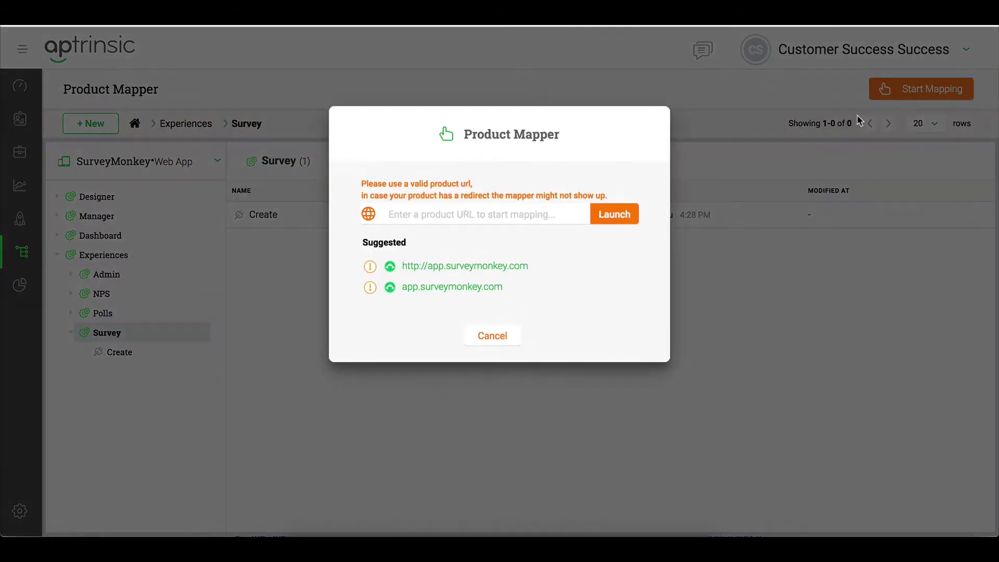
left_click(520, 265)
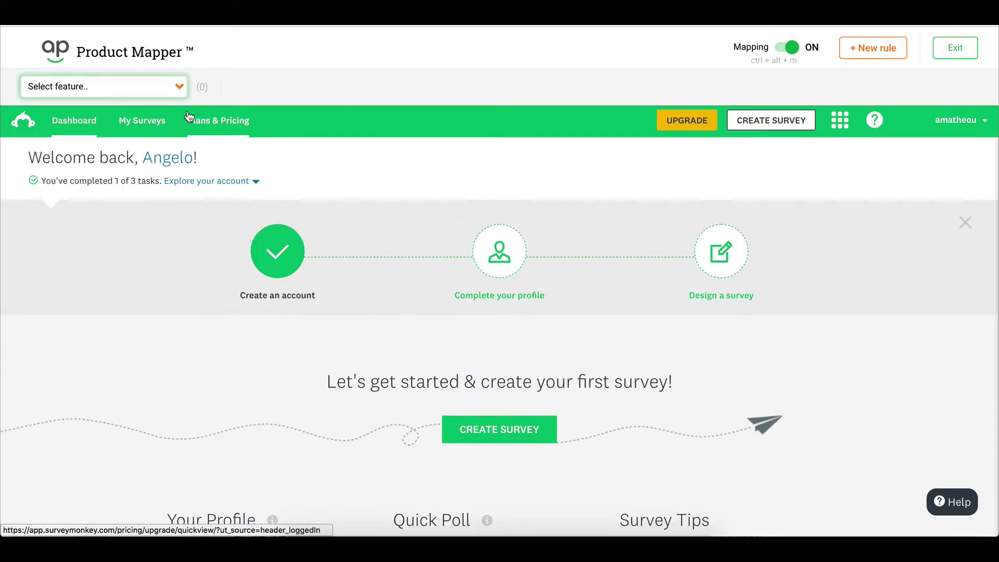
left_click(179, 88)
left_click(167, 196)
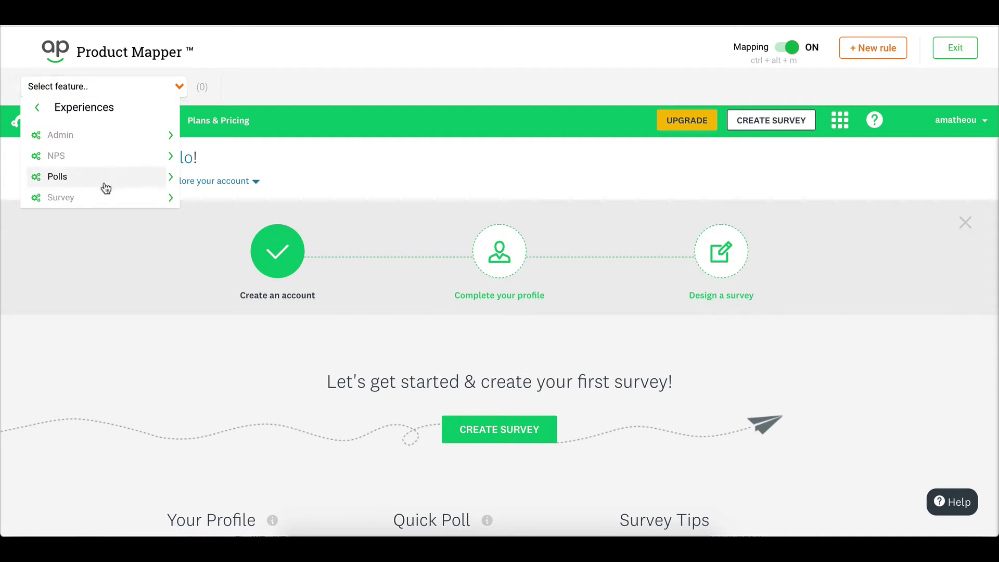
left_click(162, 199)
left_click(78, 142)
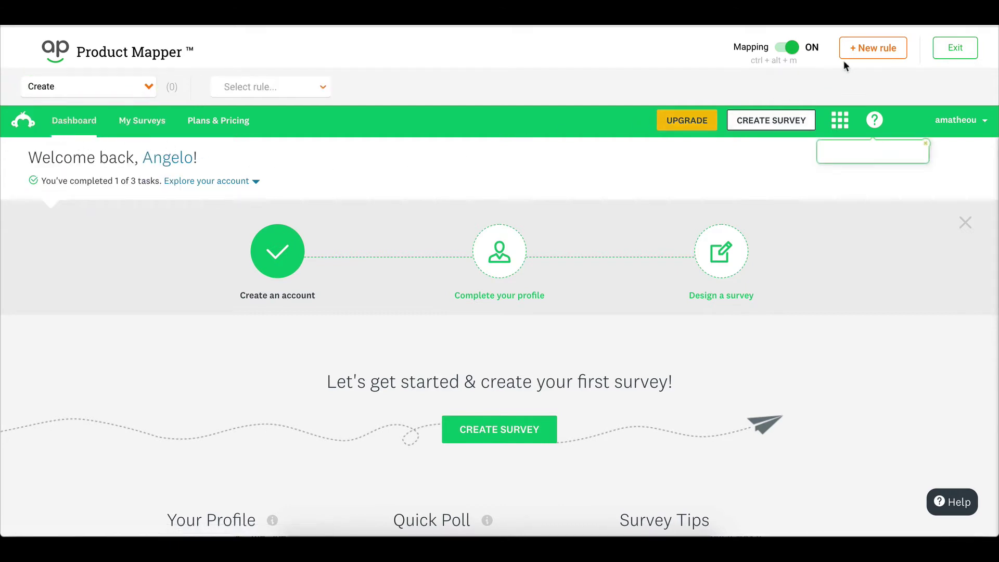
Step: Create an event rule for the Create Survey button in the site header, name it Create Survey and save it
left_click(867, 57)
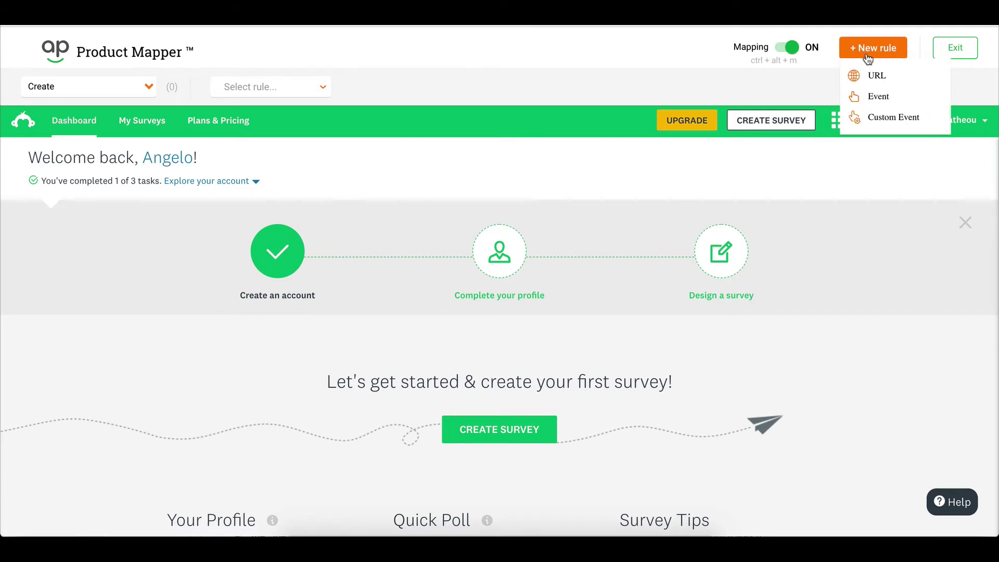
left_click(879, 97)
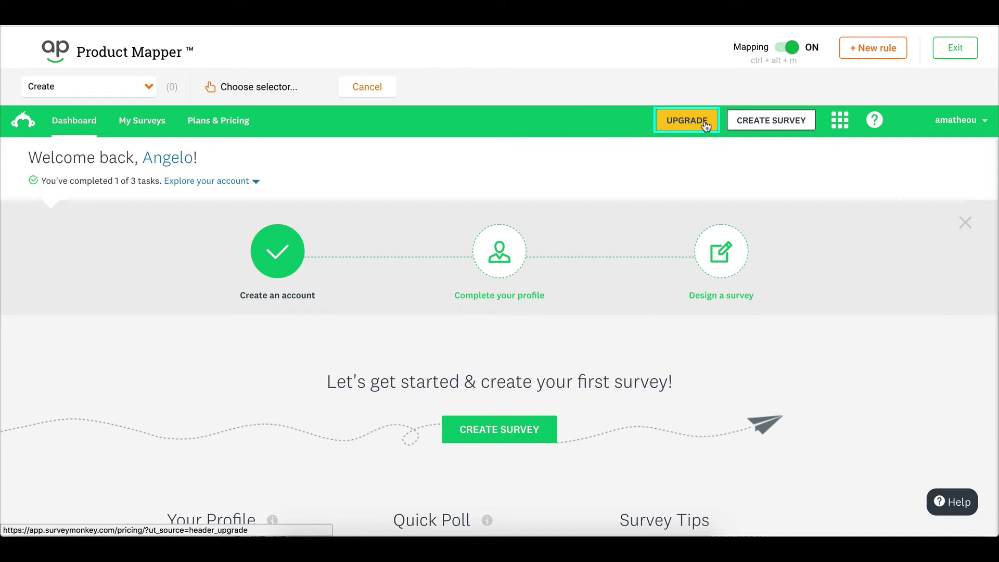
left_click(758, 125)
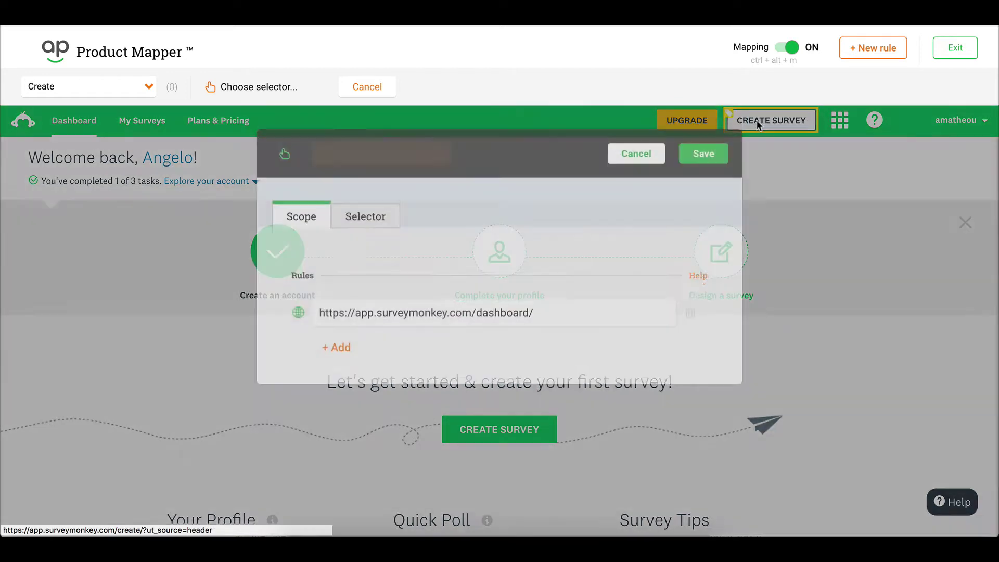
left_click(412, 167)
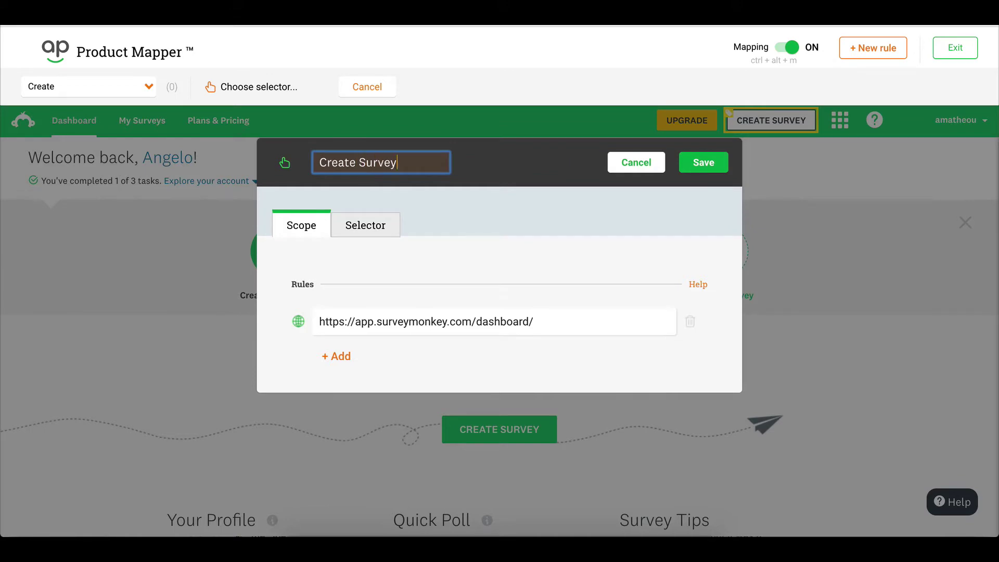
left_click(685, 170)
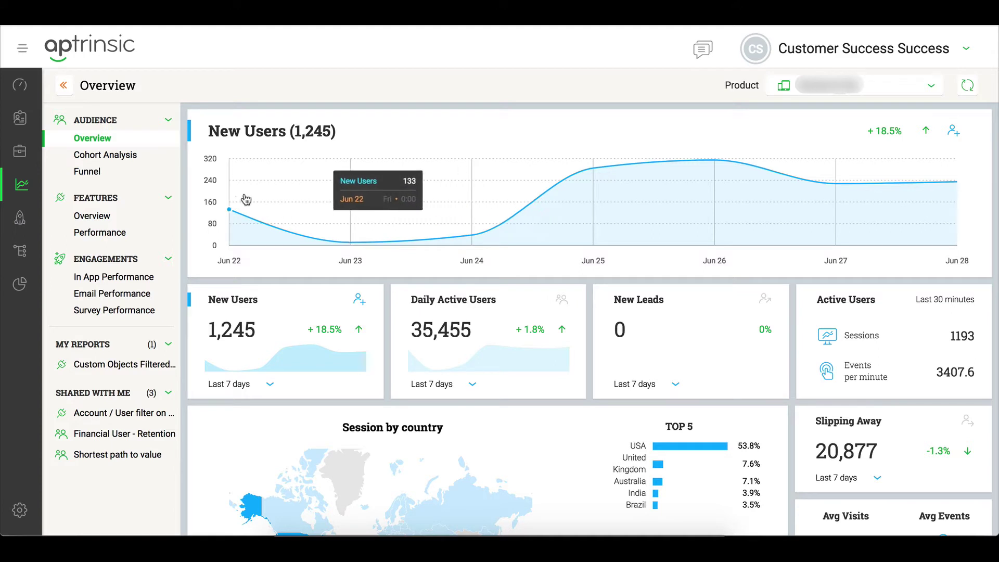
Step: Open the audience Cohort Analysis report and display user retention as a line chart
left_click(123, 156)
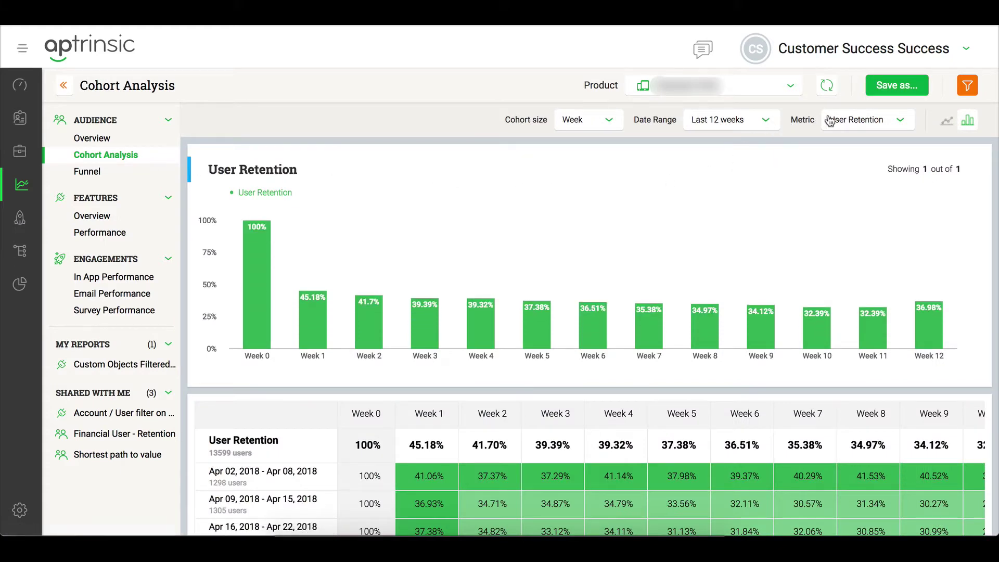
left_click(947, 122)
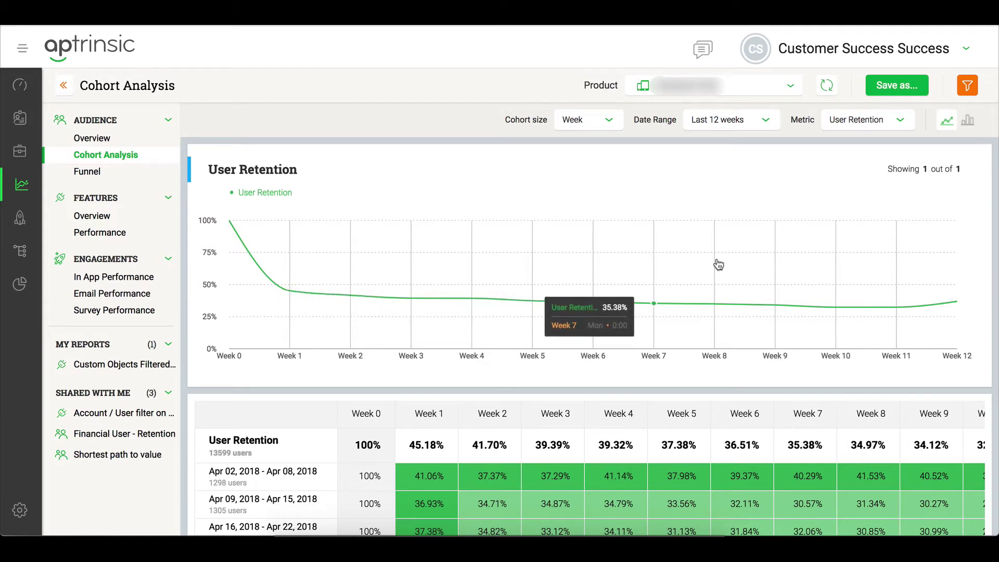
Step: Filter the user retention report by Inferred Company with Revenue in >1b and apply the filter
left_click(966, 87)
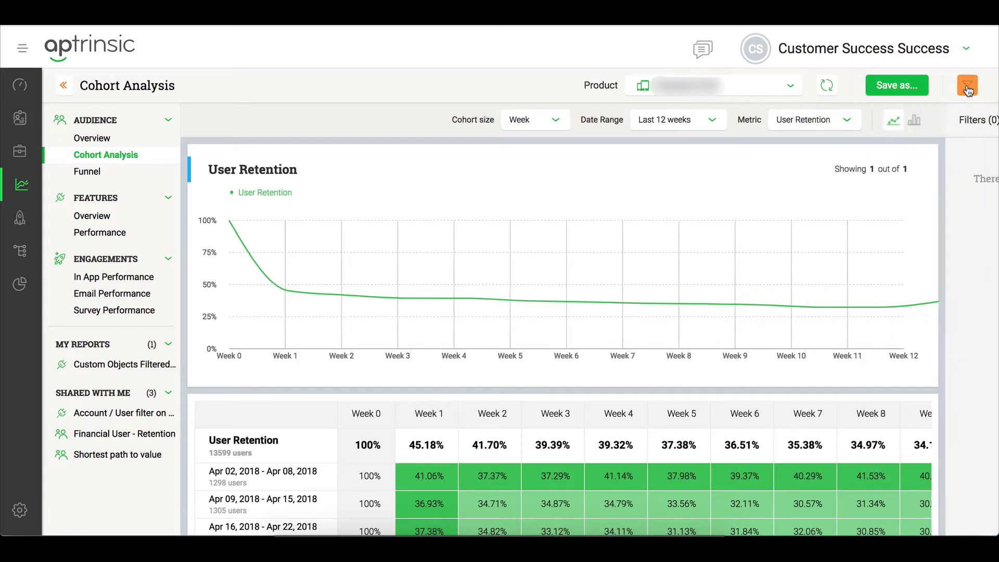
left_click(914, 323)
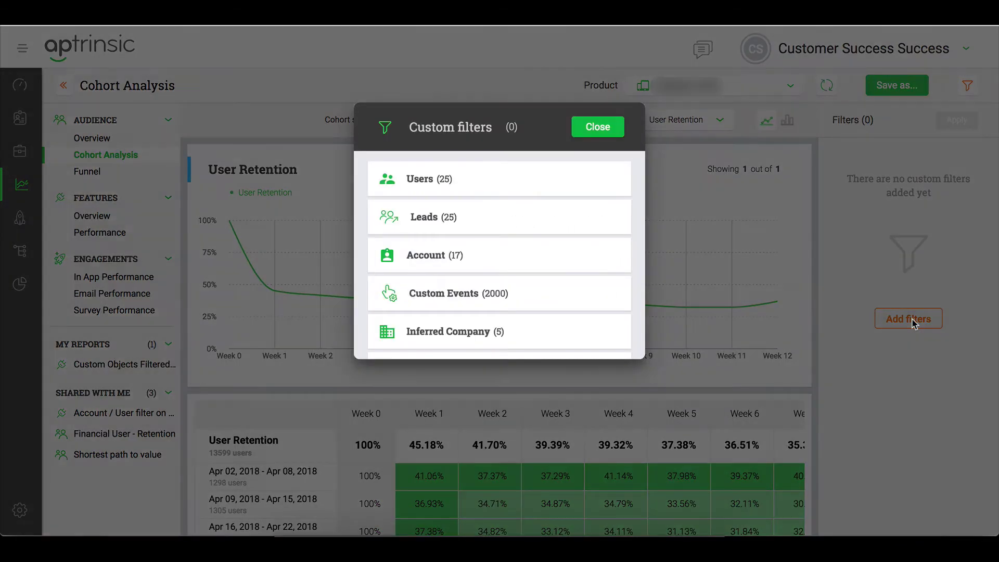
left_click(546, 331)
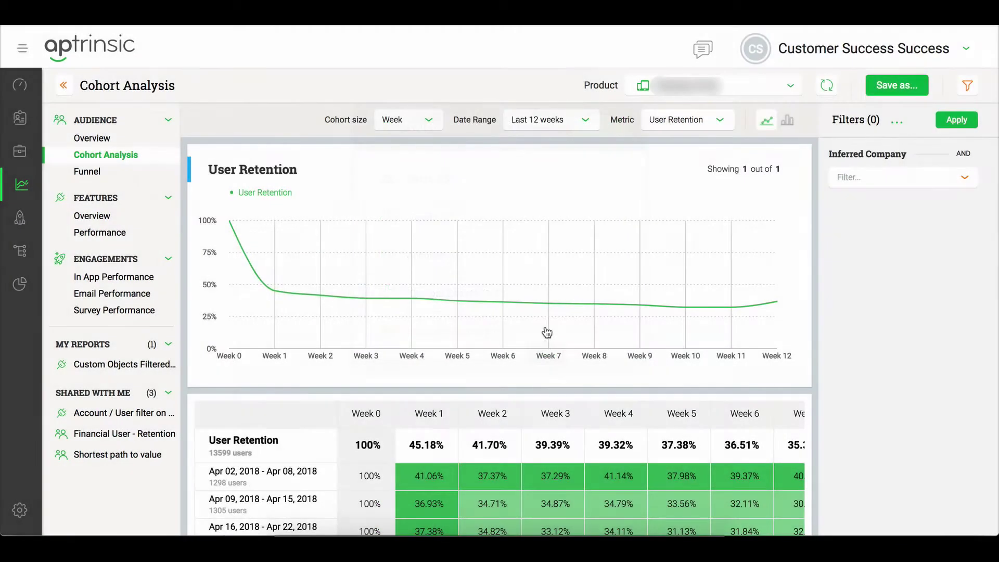
left_click(857, 180)
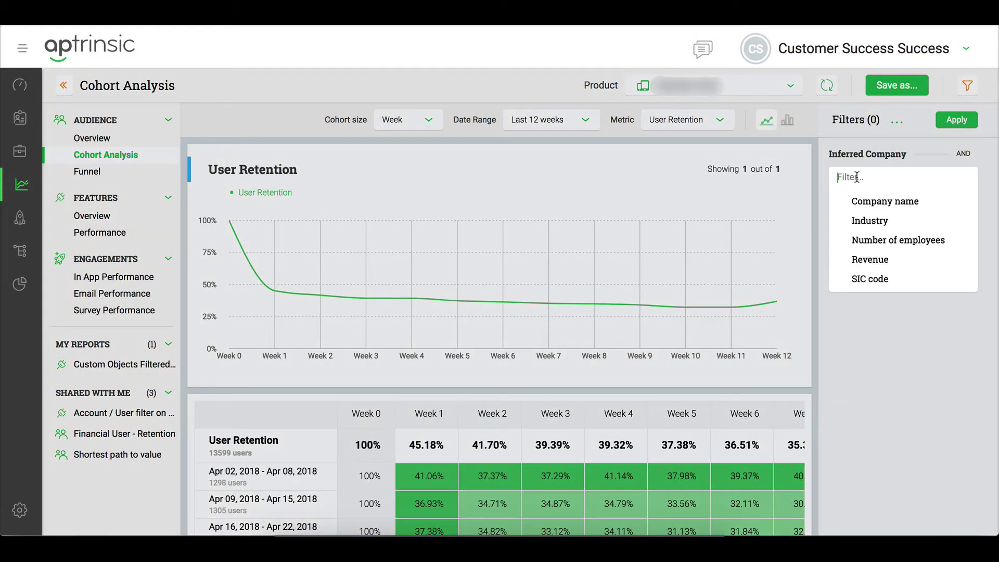
left_click(868, 260)
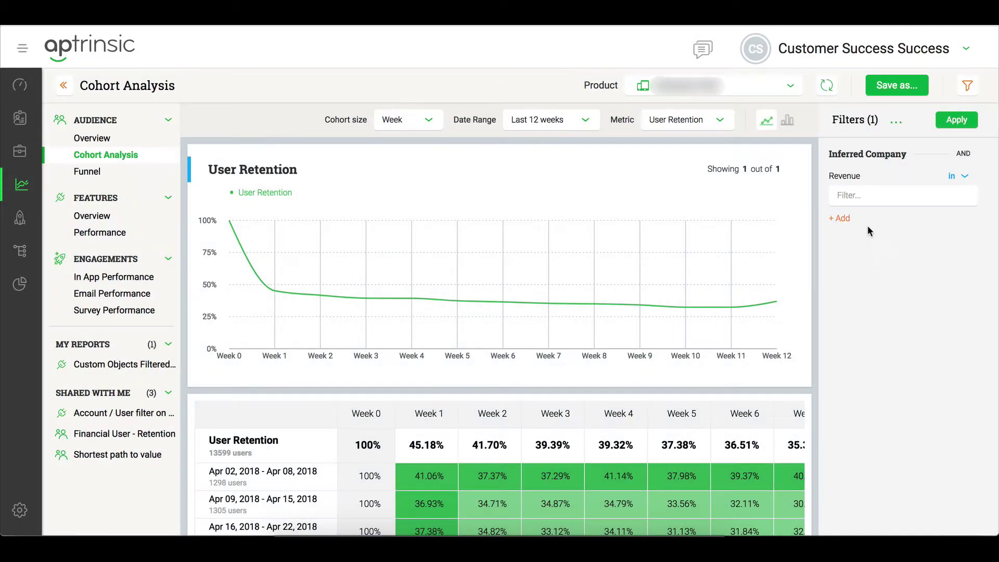
left_click(862, 196)
scroll(874, 274, "down", 2)
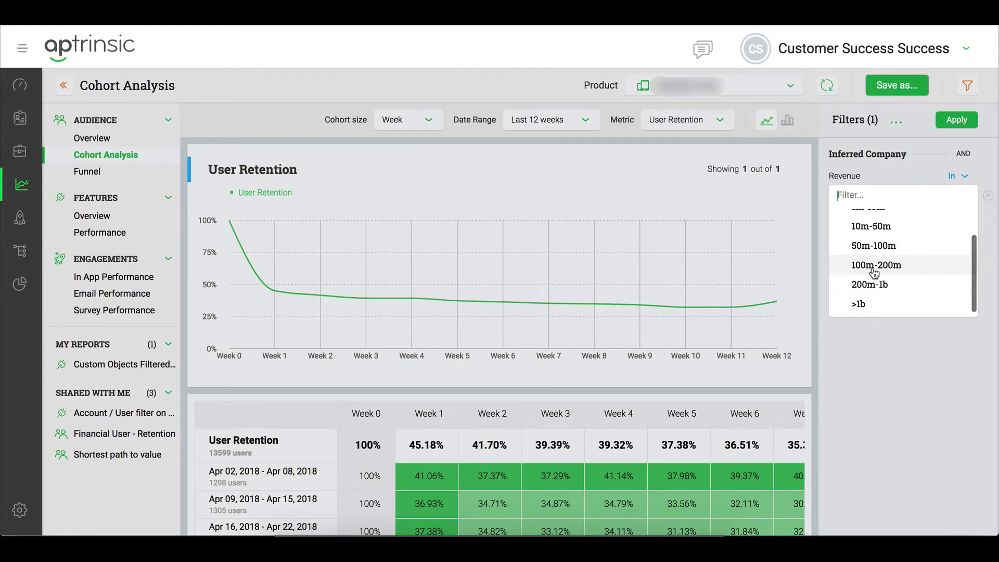
left_click(880, 304)
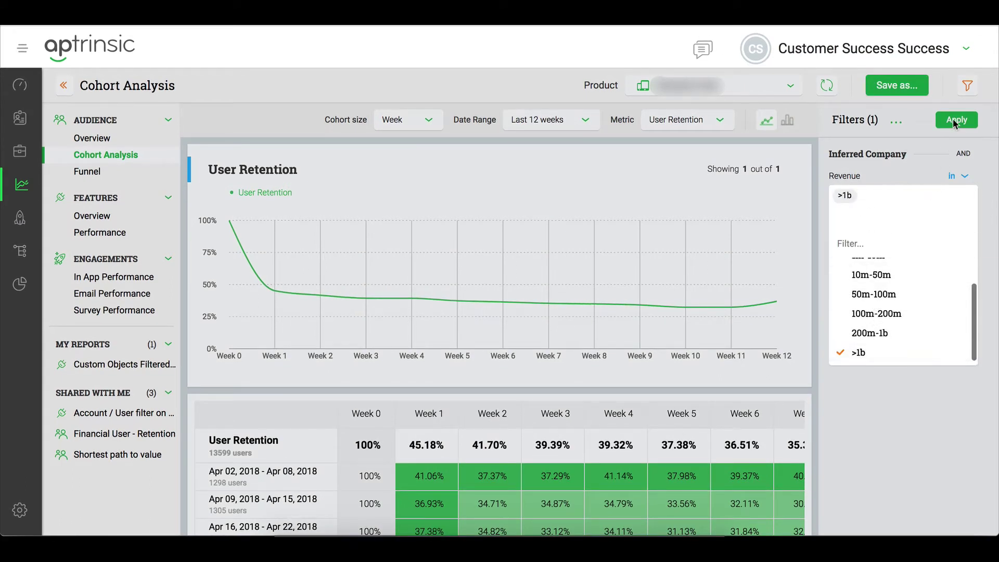
left_click(955, 121)
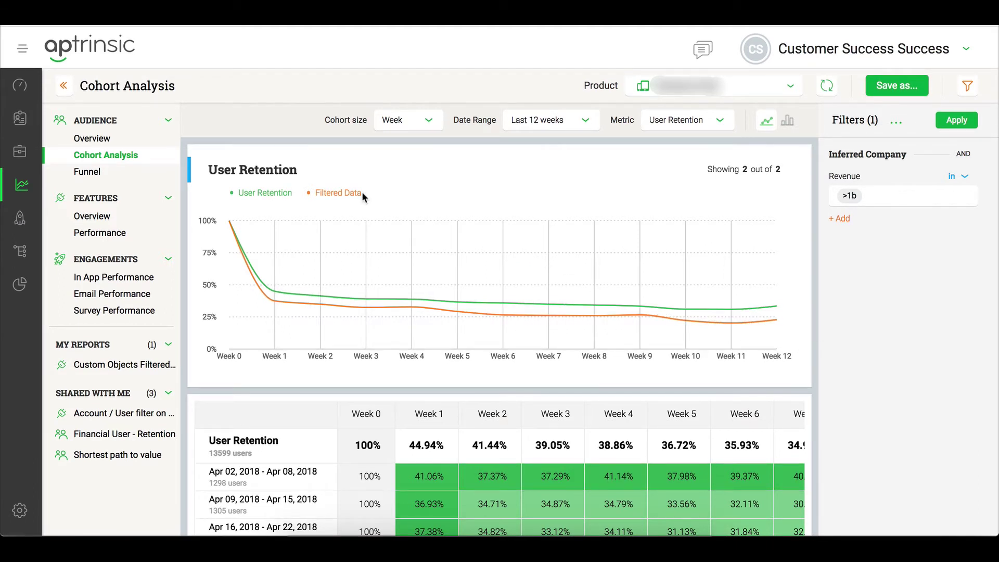
Step: Open the feature Performance report and show the Projects data by Accounts
left_click(115, 233)
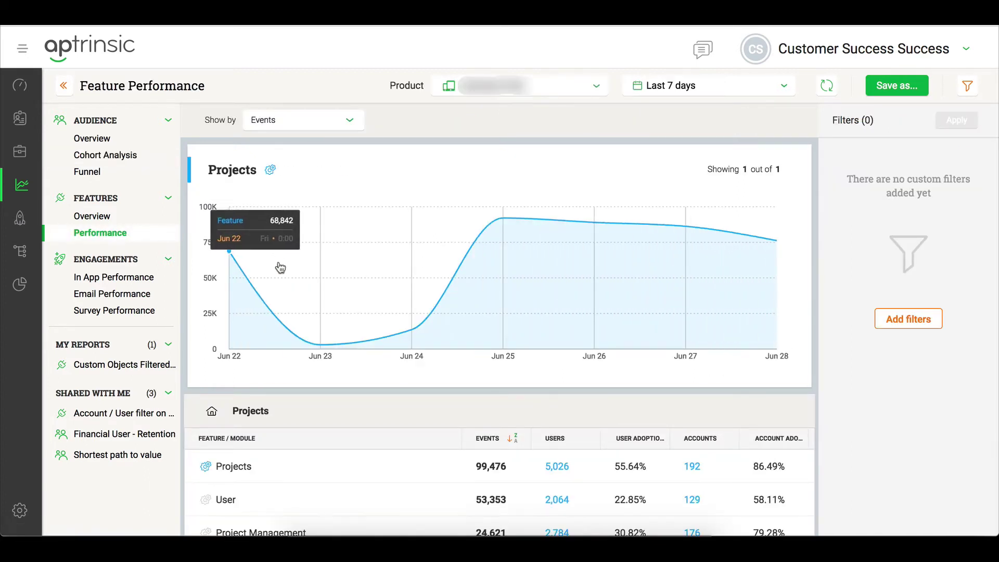
left_click(322, 124)
left_click(284, 162)
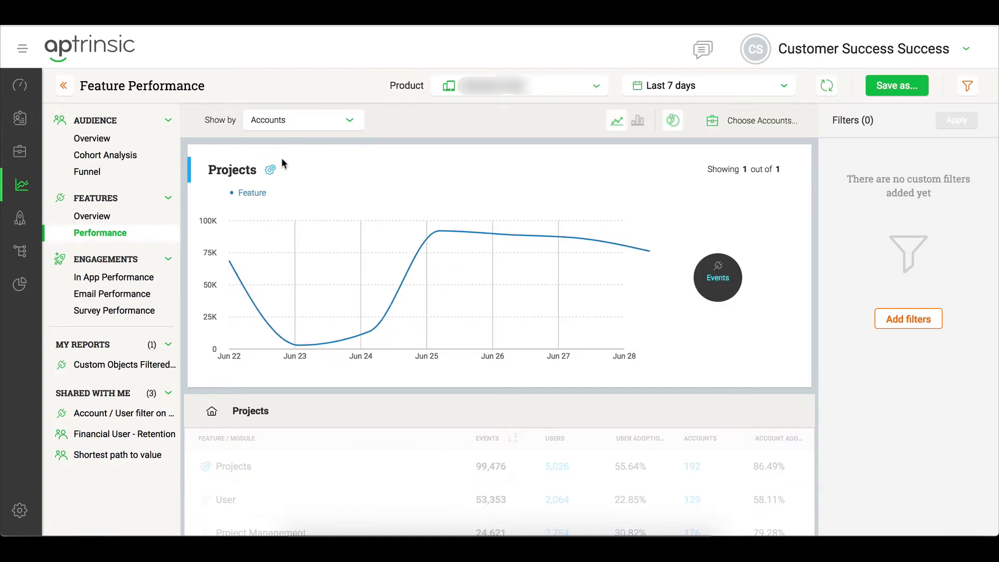
Step: Show the Projects performance by Events and filter it to accounts whose Edition is Enterprise, applying the filter
left_click(296, 124)
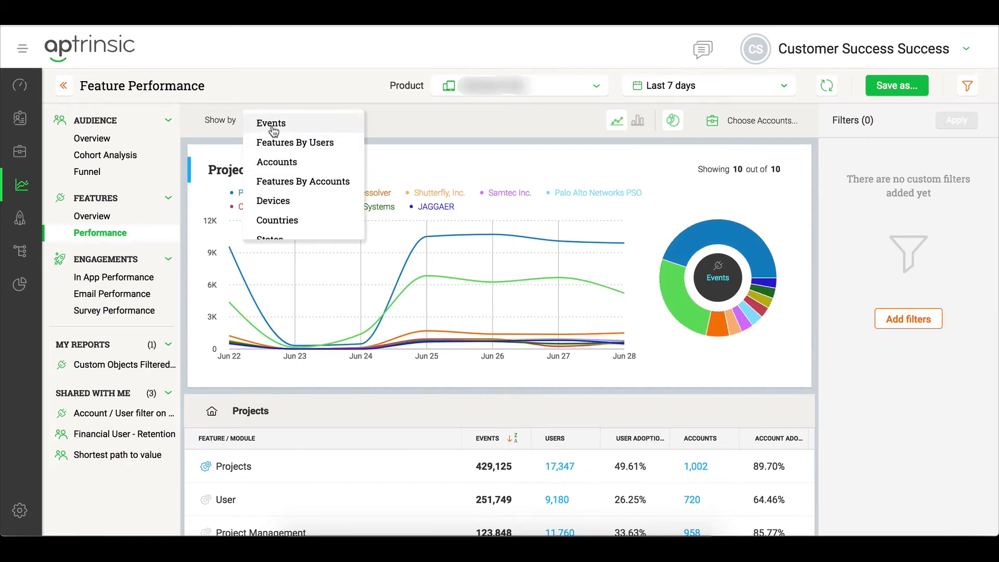
left_click(273, 124)
left_click(885, 316)
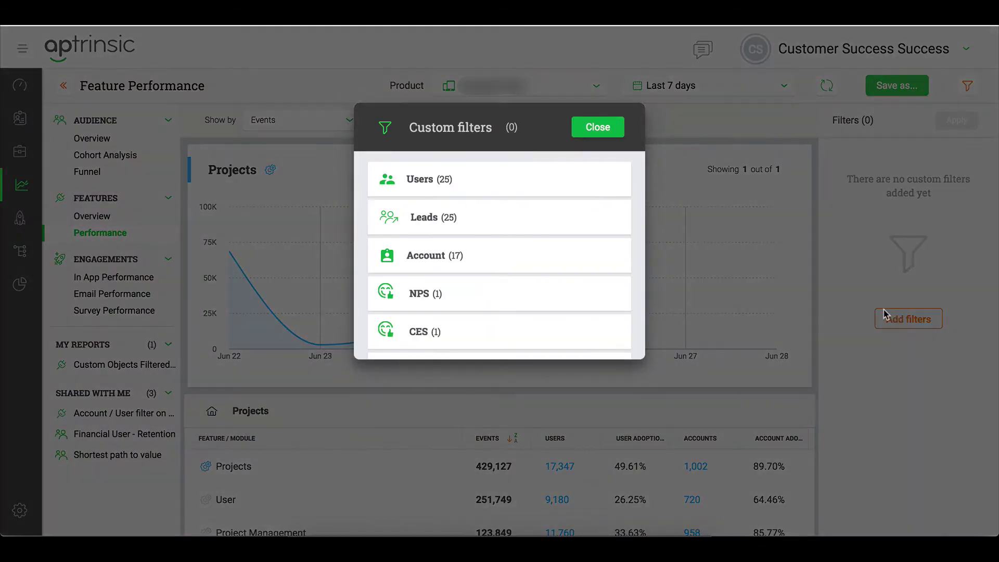
left_click(443, 255)
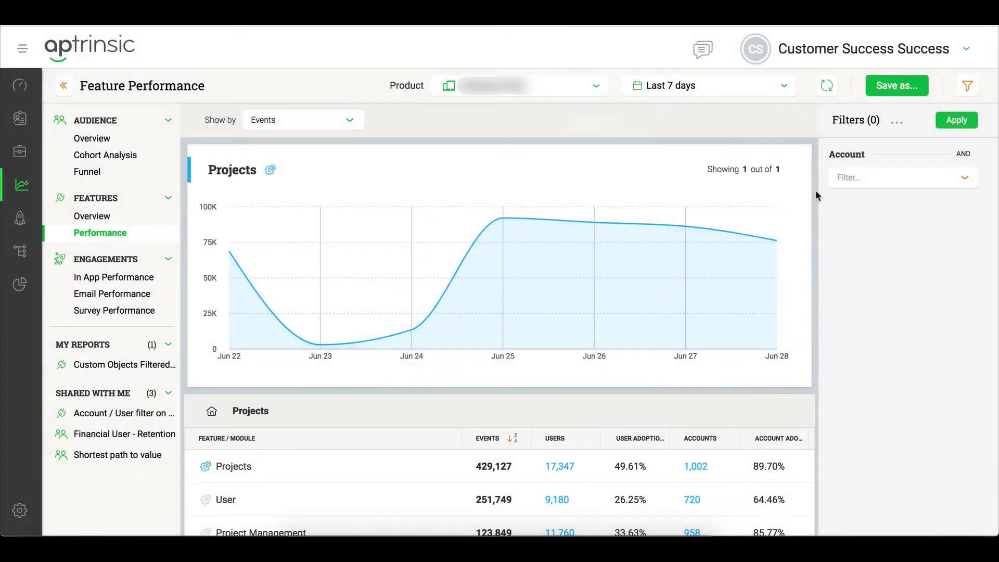
left_click(857, 177)
left_click(870, 222)
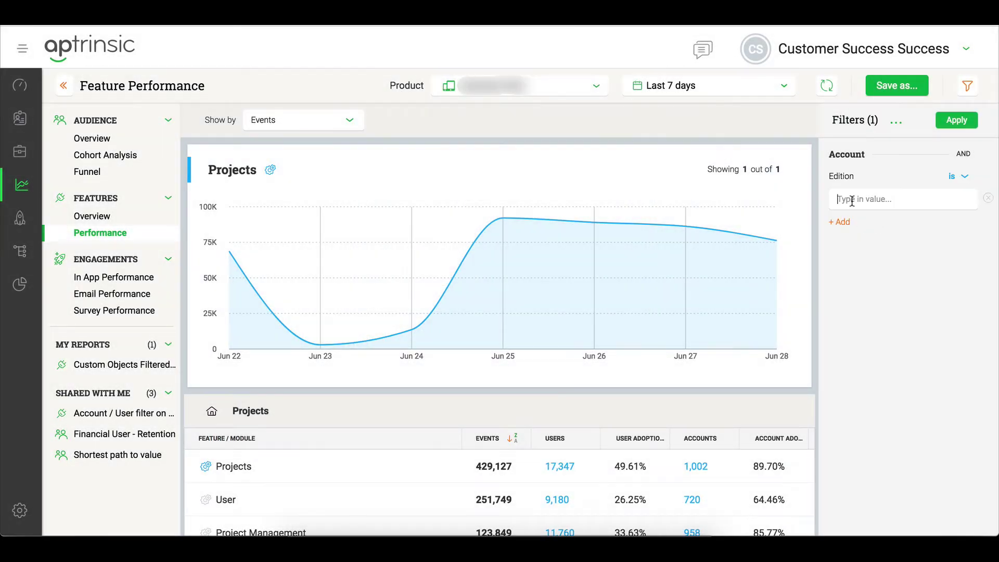
type("Enterprise")
left_click(960, 121)
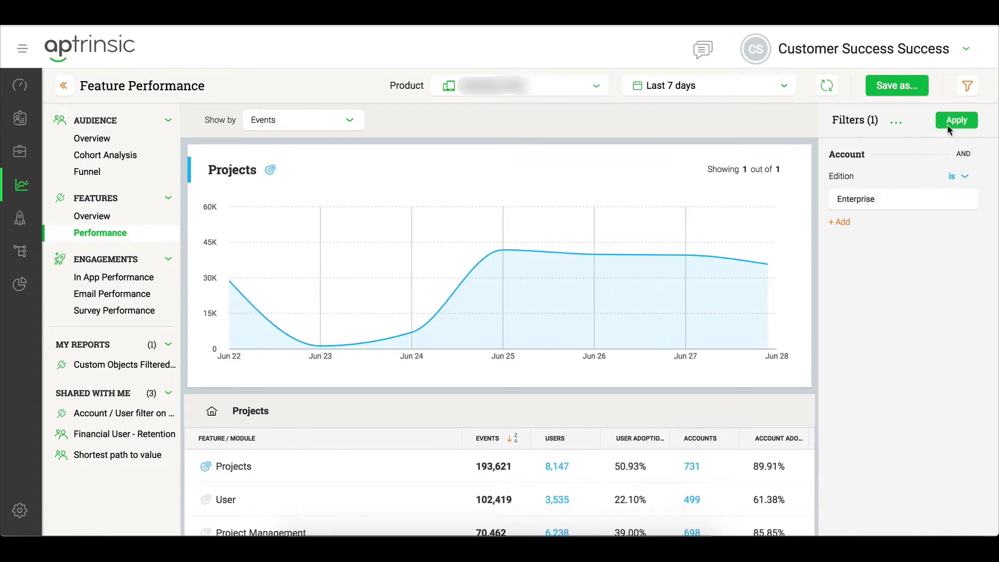
Step: Hide the filters and examine the user and account adoption rates of each feature for Enterprise accounts
left_click(966, 87)
scroll(676, 377, "down", 3)
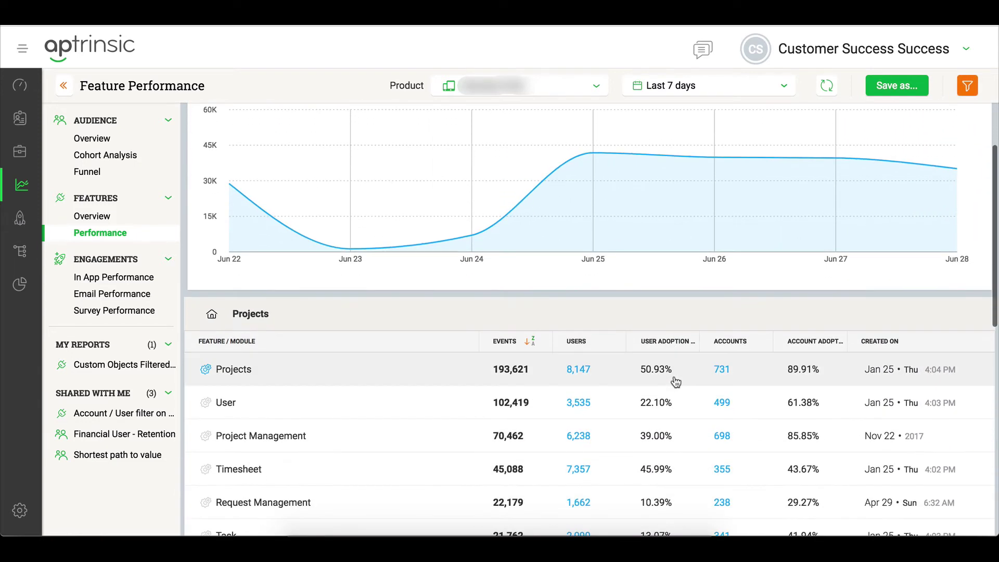
mouse_move(816, 368)
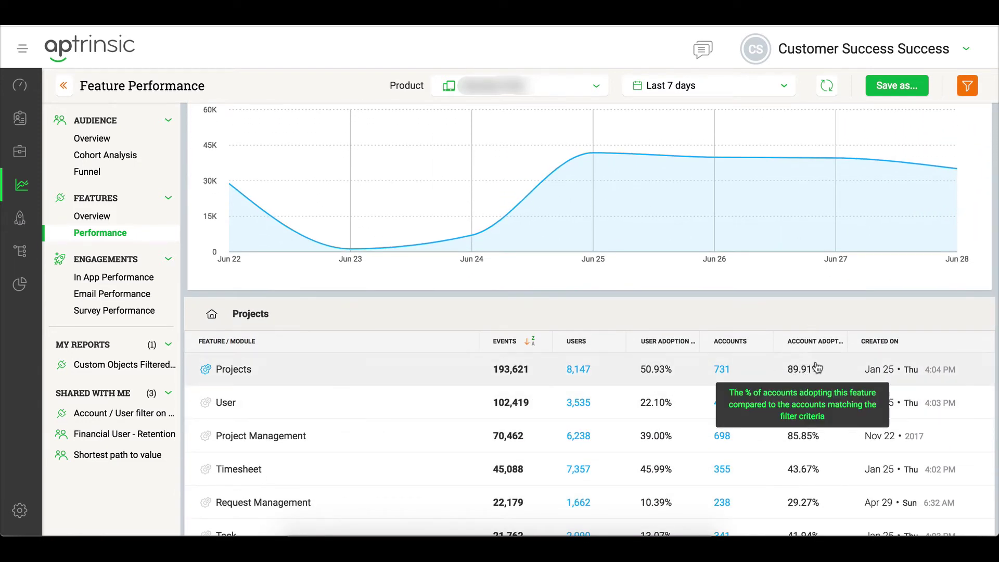
scroll(815, 364, "up", 2)
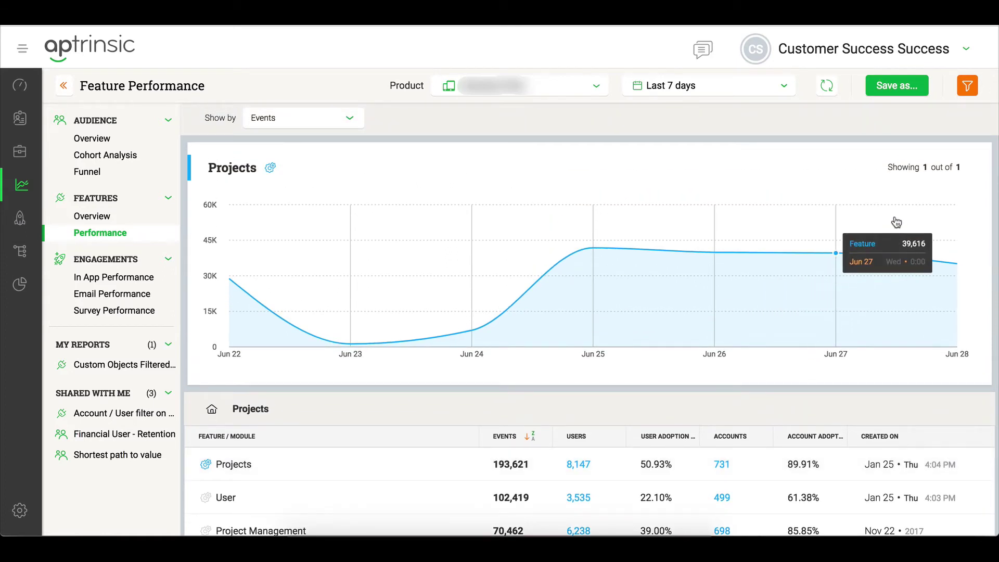
Step: Remove the Account filter from the feature performance report and add a Users filter on the Signed up attribute
left_click(966, 93)
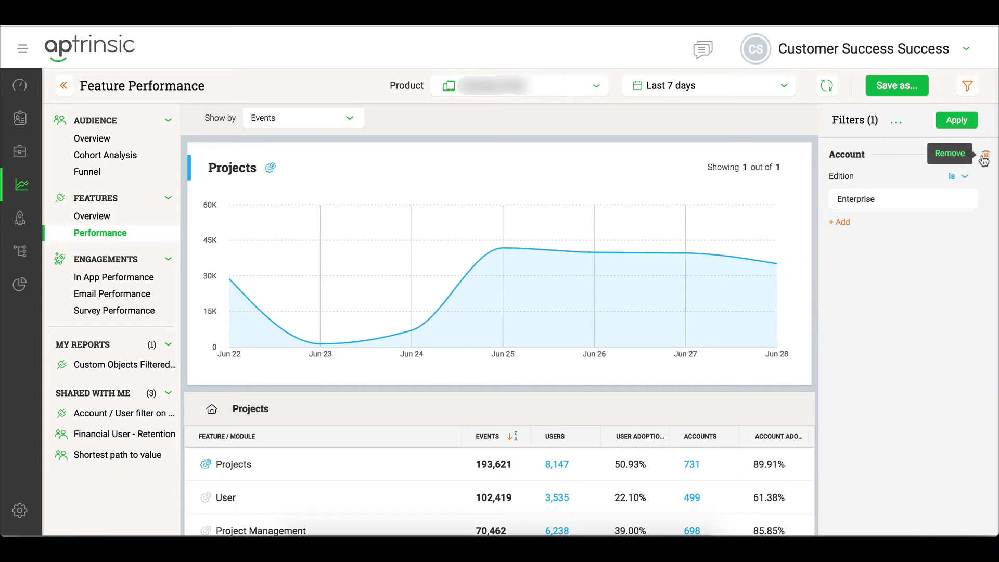
left_click(982, 155)
left_click(906, 320)
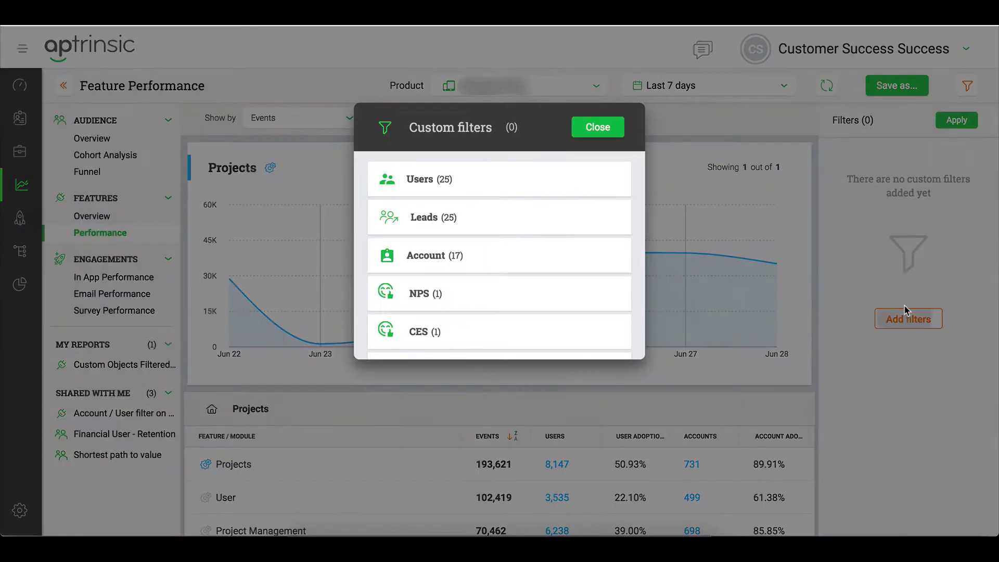
left_click(504, 187)
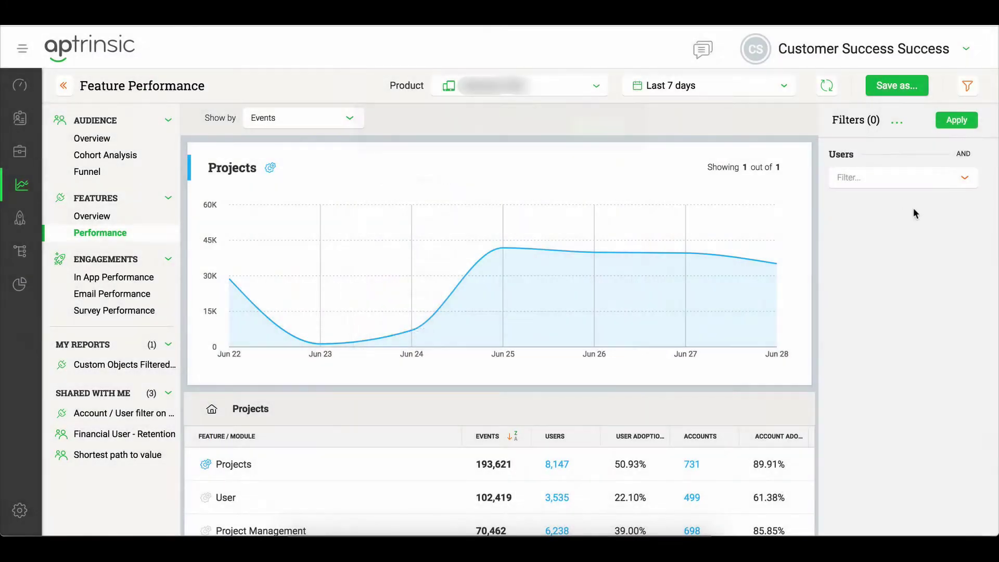
left_click(893, 184)
scroll(891, 263, "down", 5)
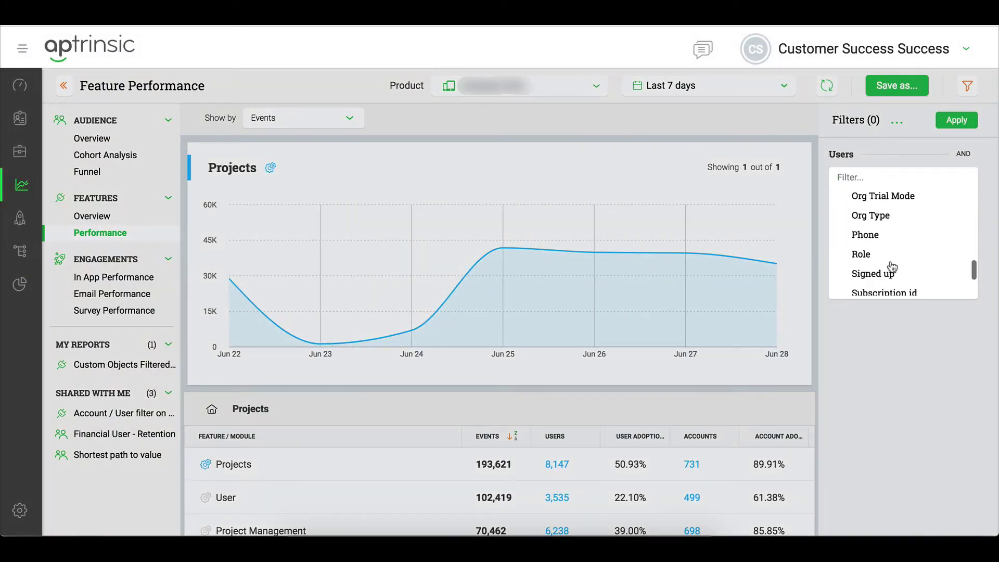
scroll(892, 263, "down", 3)
left_click(884, 215)
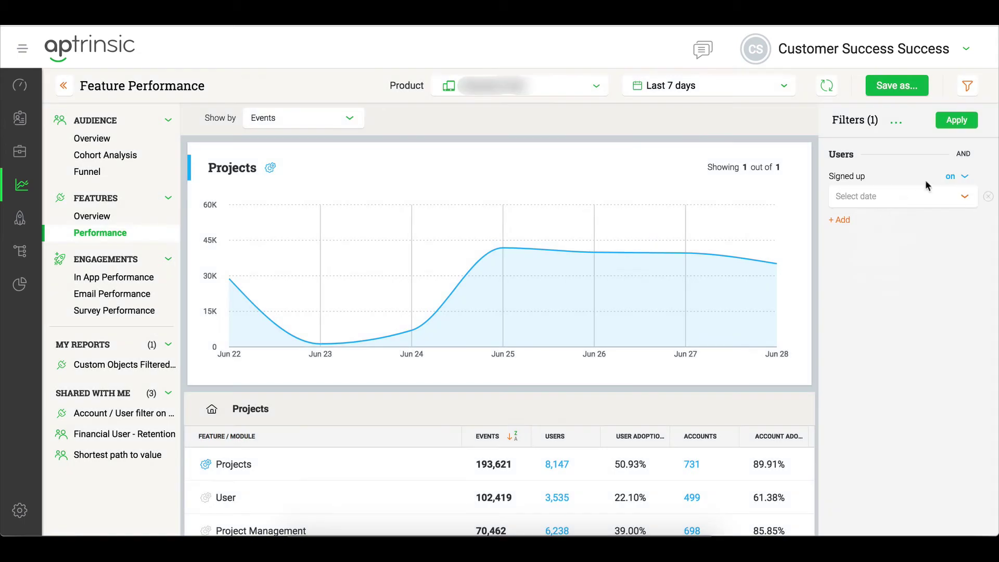
Step: Set the Signed up condition to less than 7 days and apply the filter
left_click(949, 179)
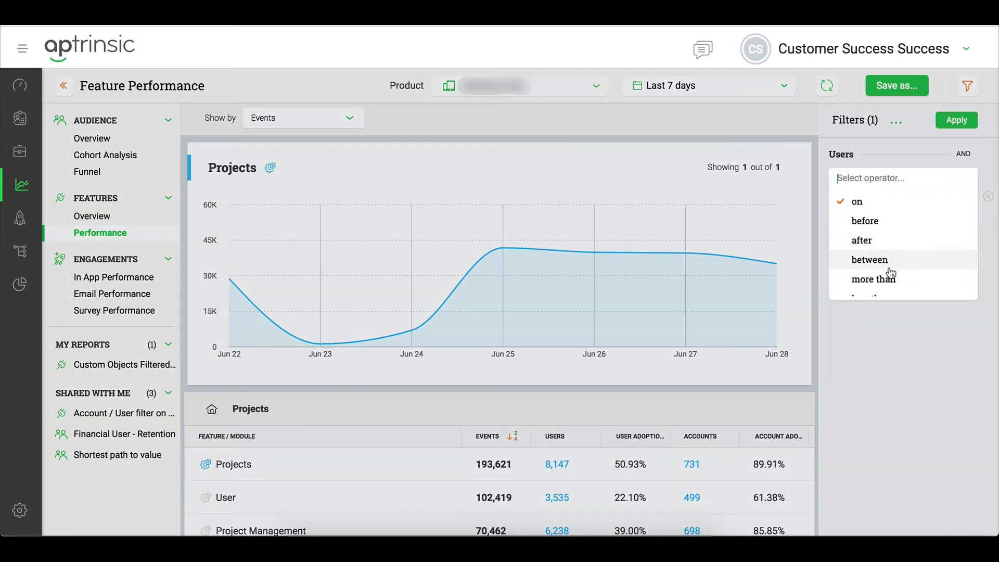
scroll(885, 278, "down", 1)
left_click(884, 284)
type("7")
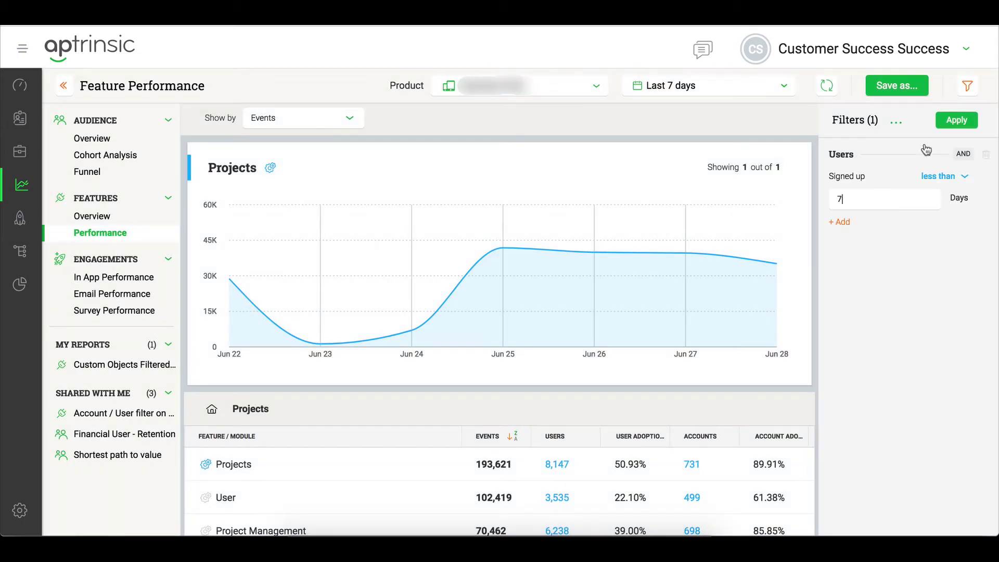
left_click(957, 124)
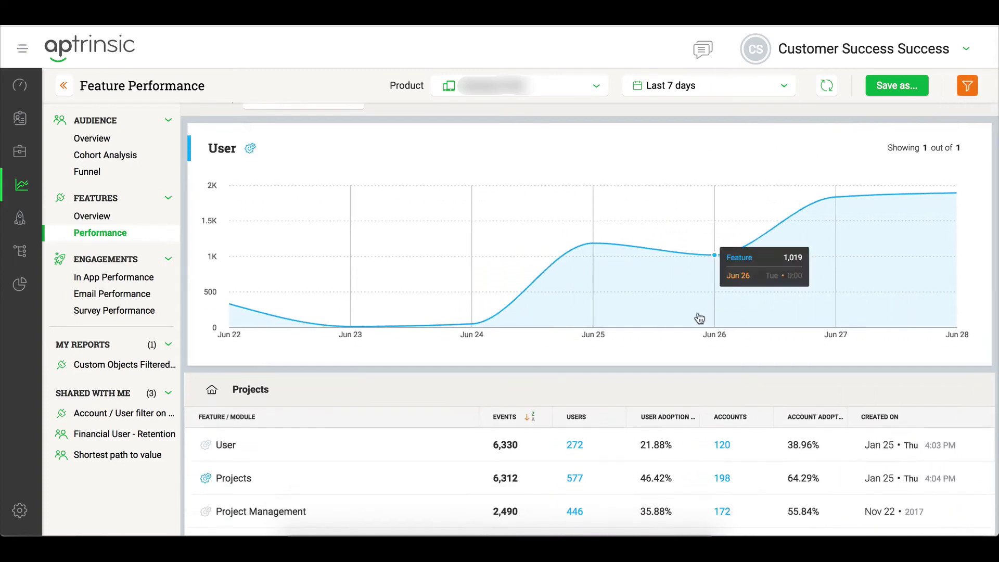
Step: Examine feature adoption for recently signed-up users, drill into the Project Management module, and return to the top feature level
scroll(692, 319, "down", 2)
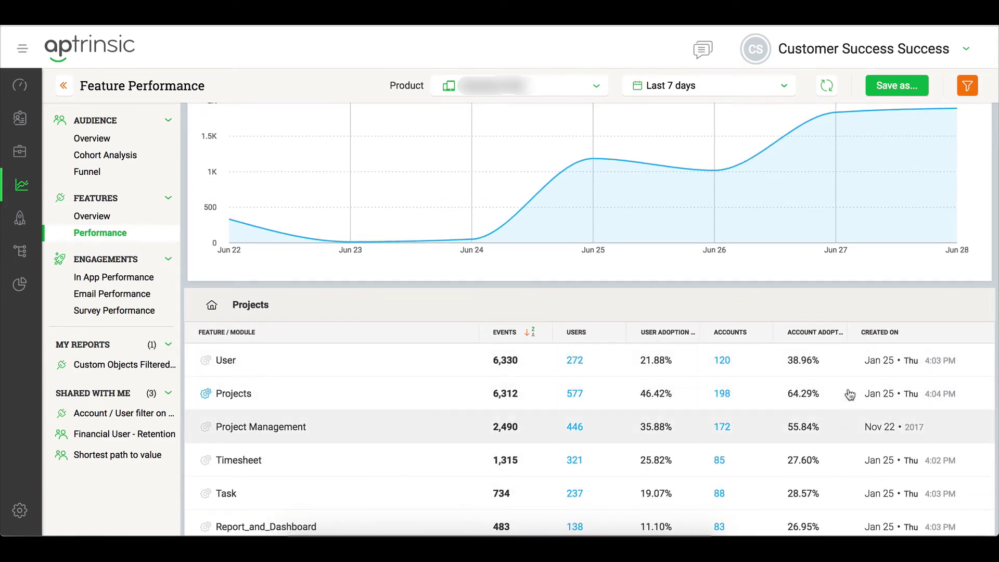
mouse_move(814, 368)
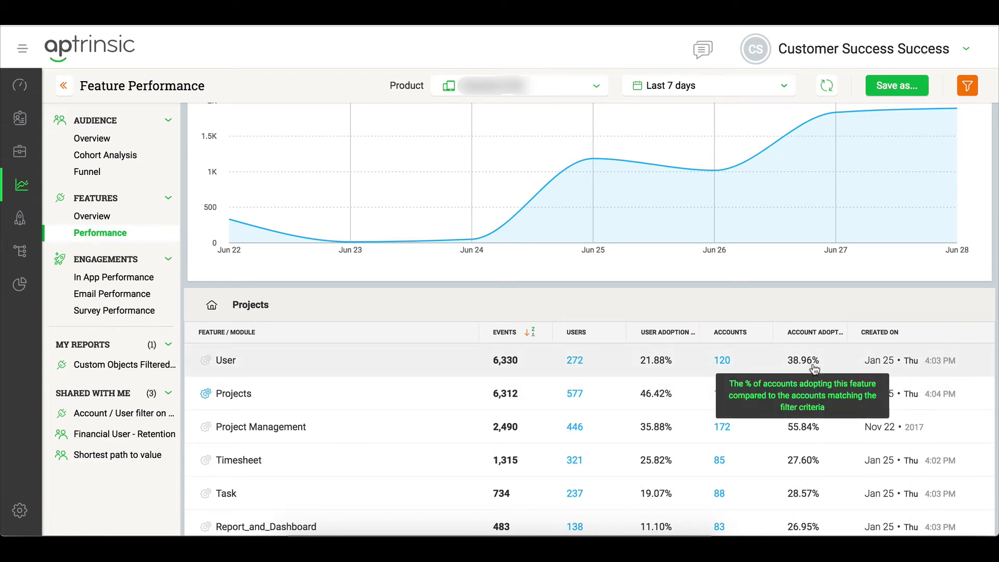
scroll(814, 368, "down", 1)
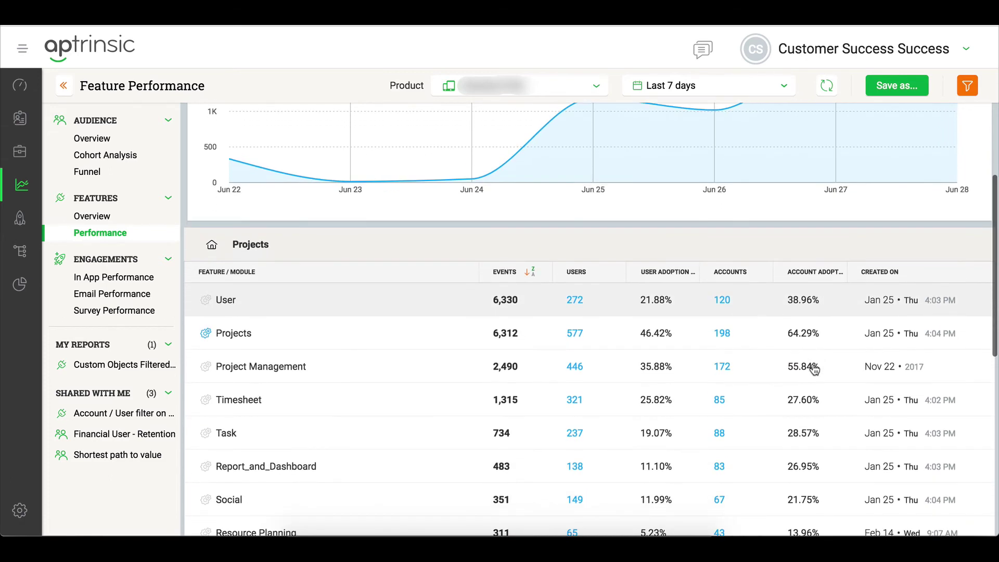
left_click(251, 373)
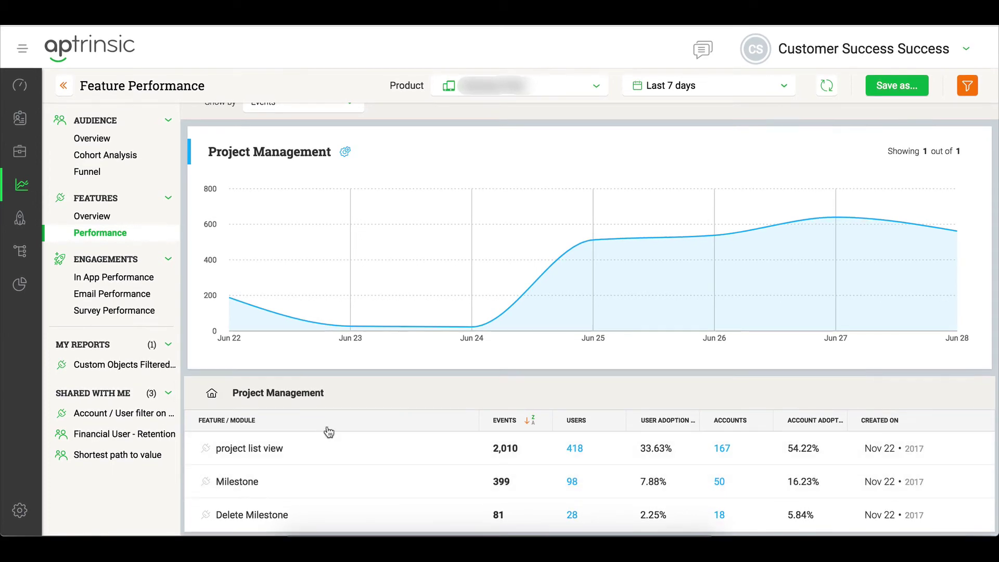
left_click(212, 393)
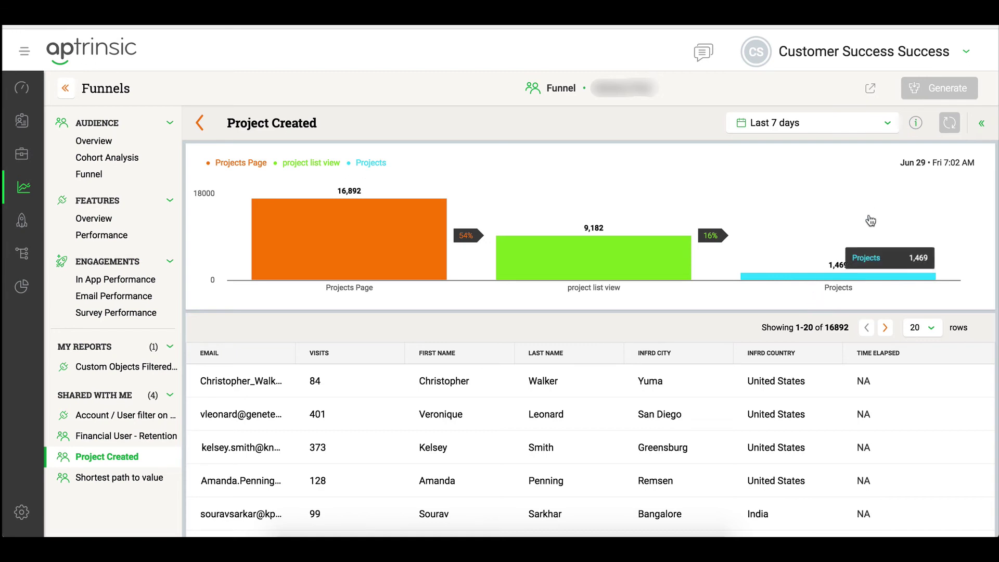
Step: Review the Project Created funnel's step settings and audience settings, including the available custom filter categories
left_click(980, 127)
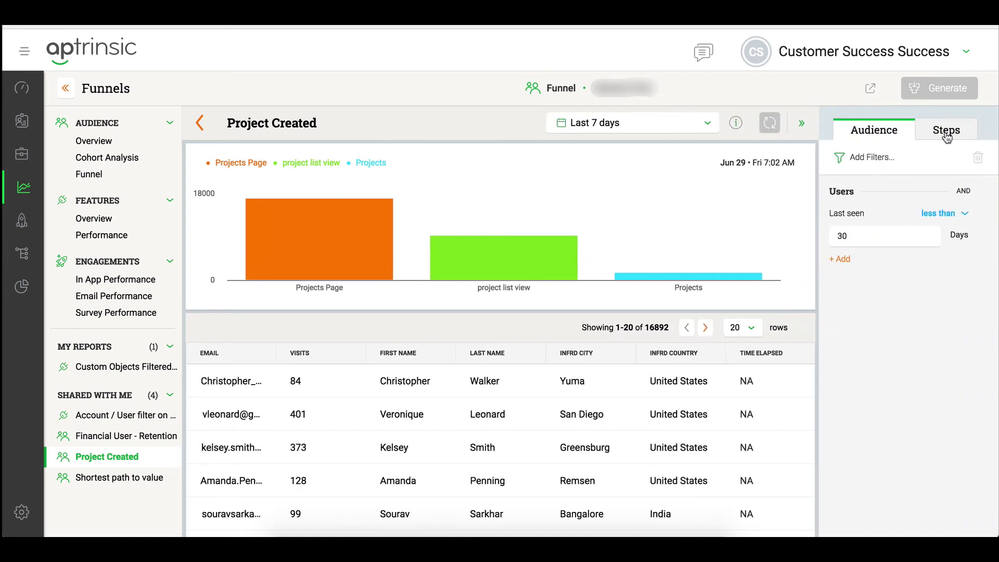
left_click(955, 132)
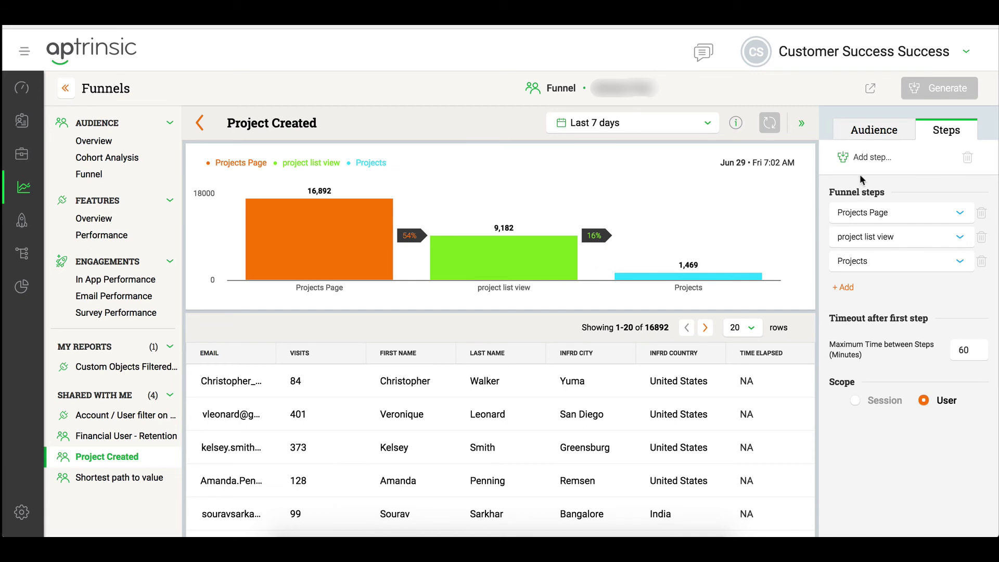
left_click(879, 133)
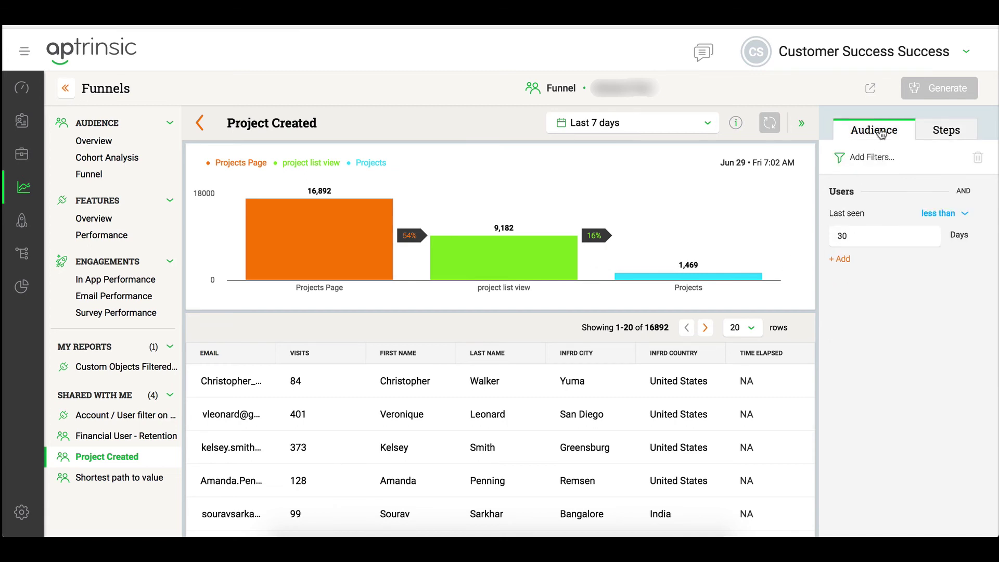
left_click(864, 156)
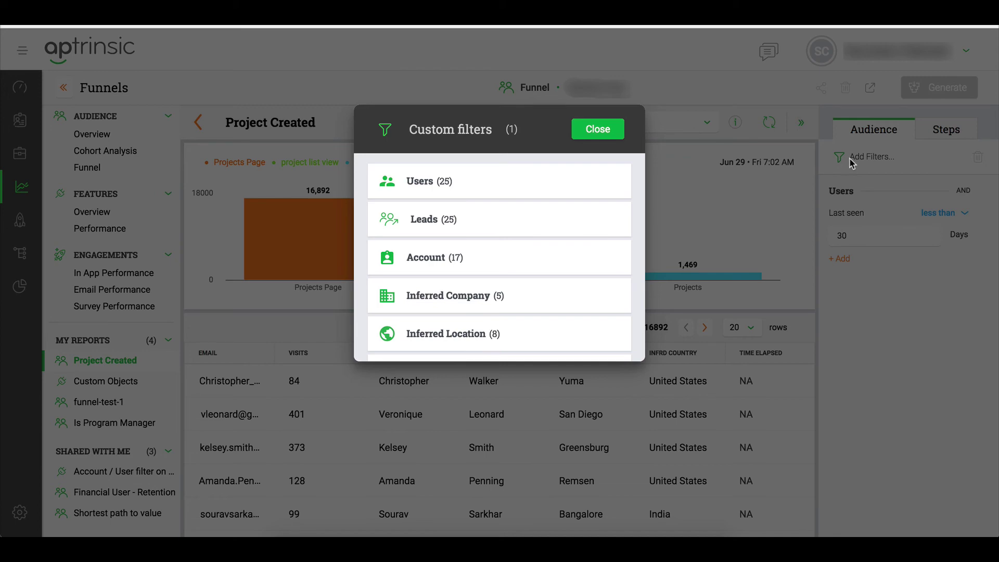
left_click(606, 134)
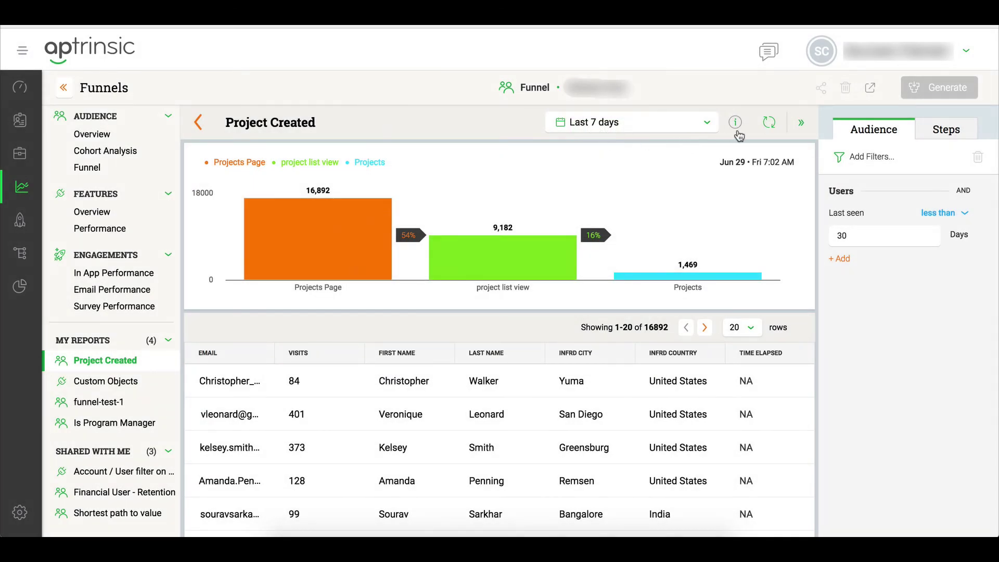
Step: Explore sharing the Project Created report by searching for a recipient's name and toggling sharing with everyone on and off, without applying anything
left_click(819, 89)
type("alo")
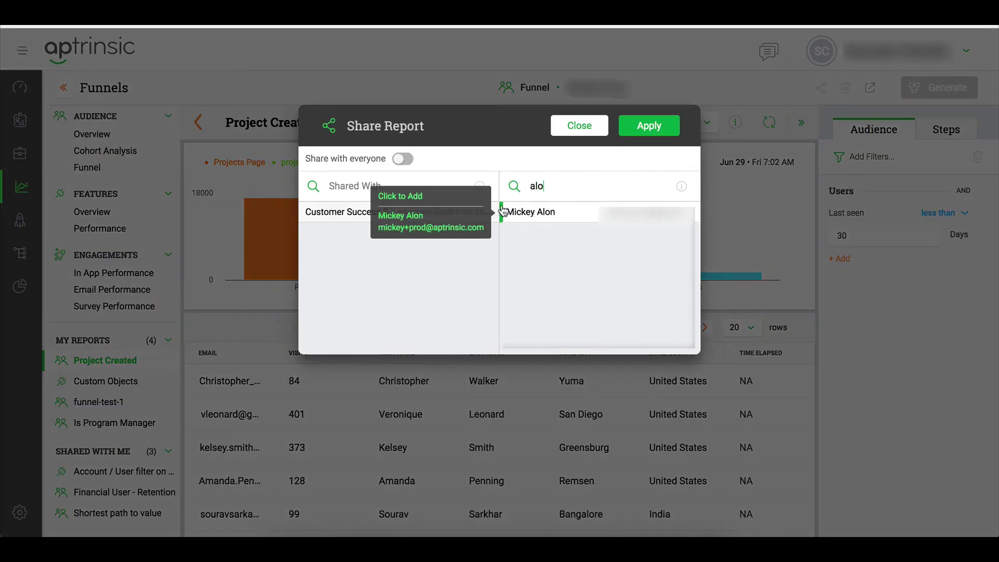
left_click(403, 159)
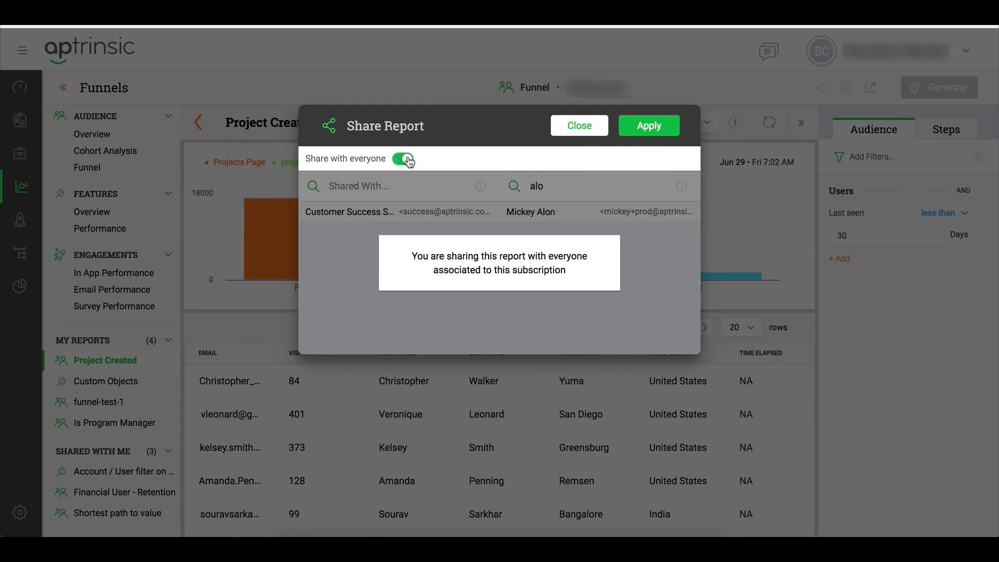
left_click(398, 160)
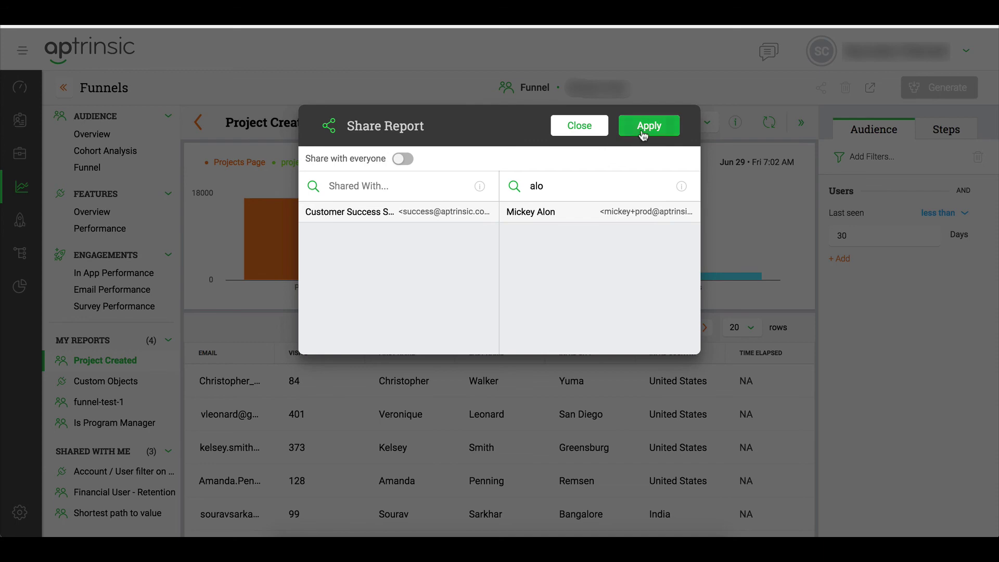
left_click(591, 129)
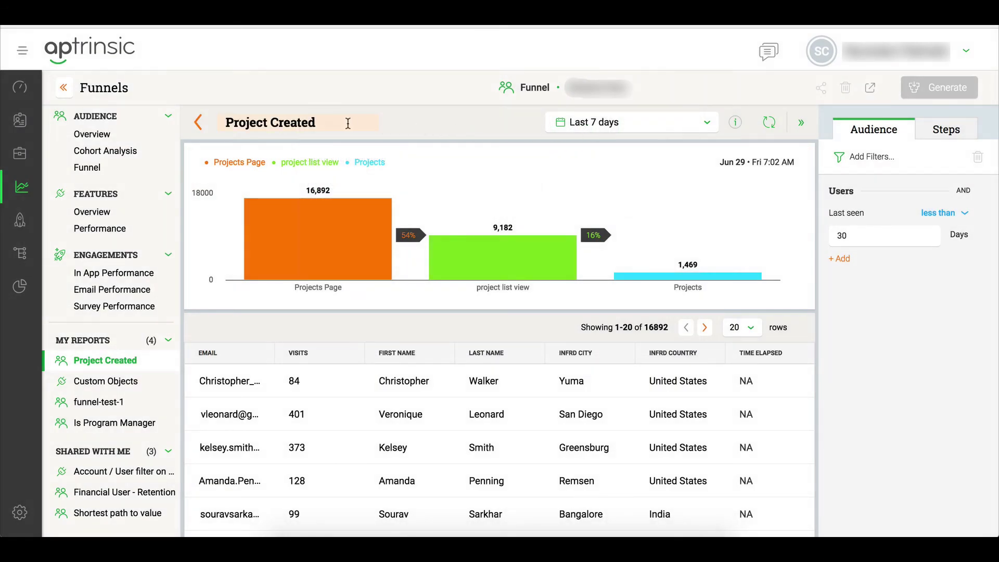
Step: Open the audience Overview report
left_click(127, 138)
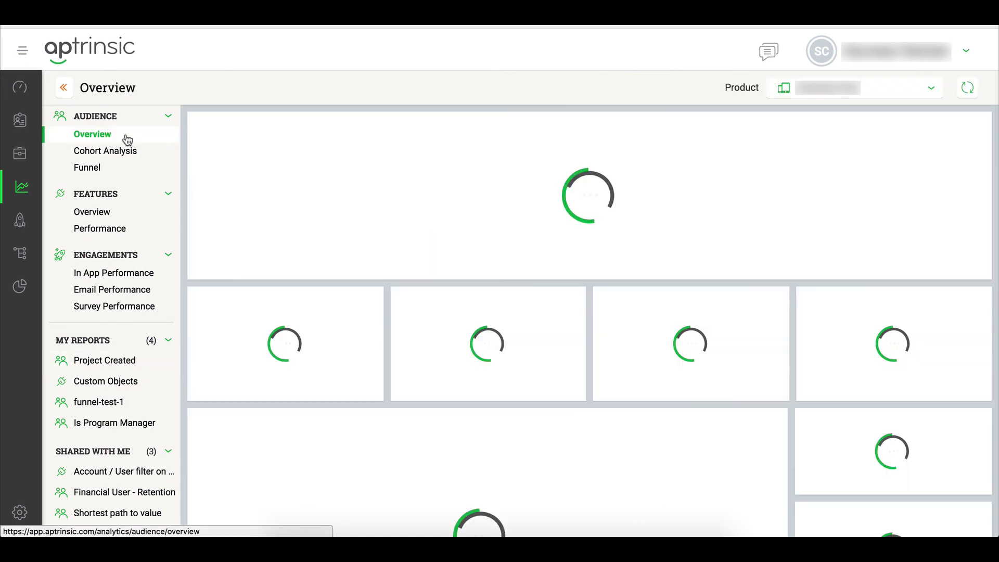